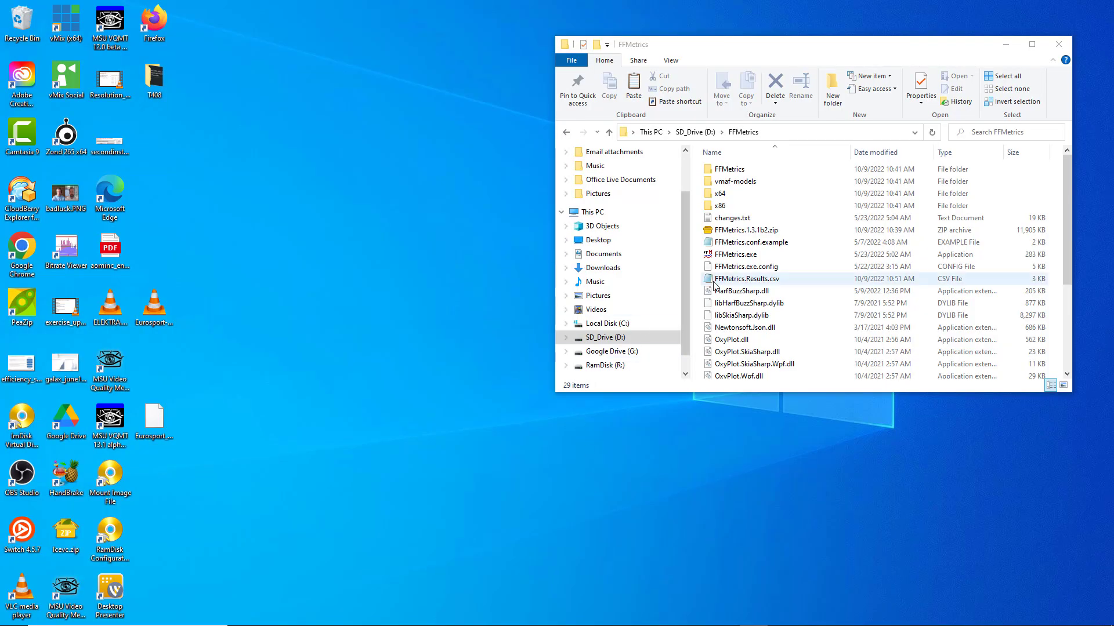
# Paste a shortcut to FFMetrics.exe onto the desktop
pyautogui.rightClick(734, 254)
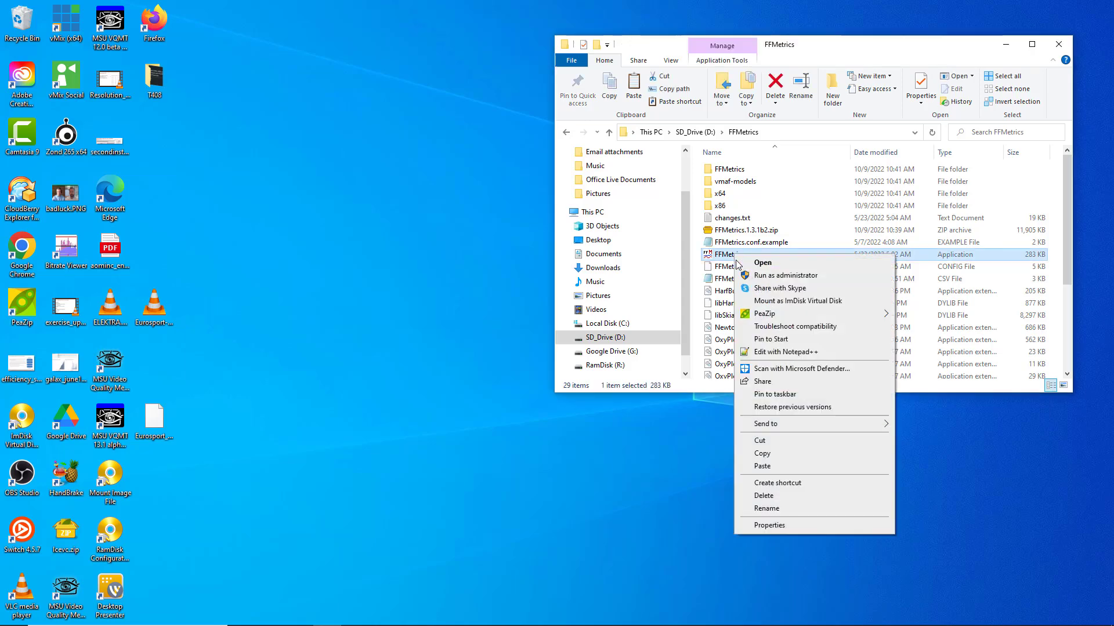
pyautogui.press('Escape')
pyautogui.rightClick(399, 450)
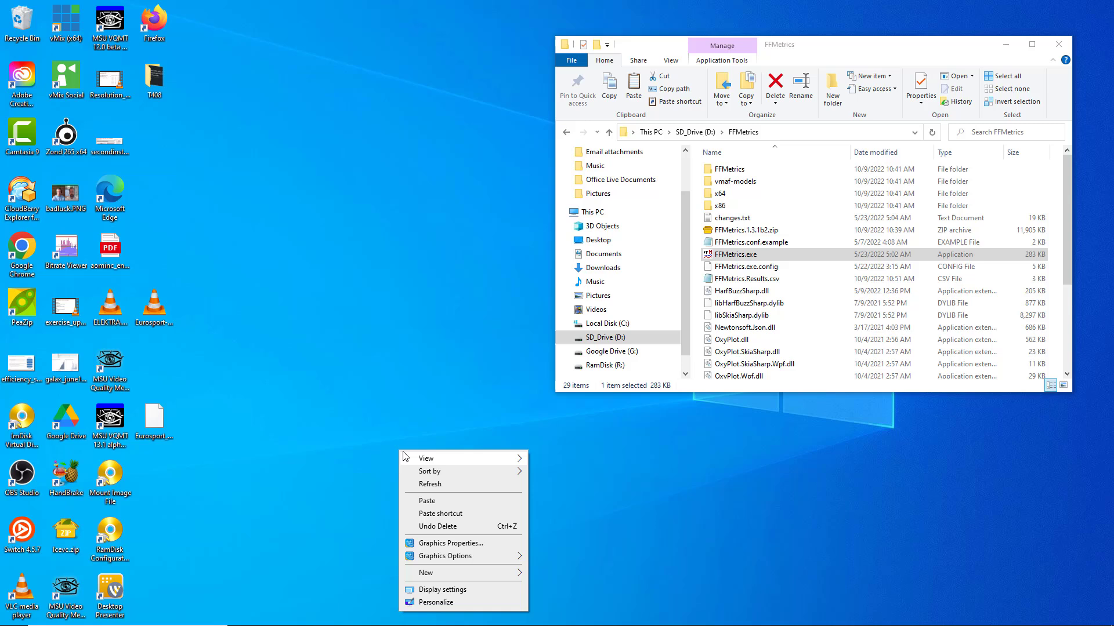
pyautogui.moveTo(404, 457)
pyautogui.click(442, 514)
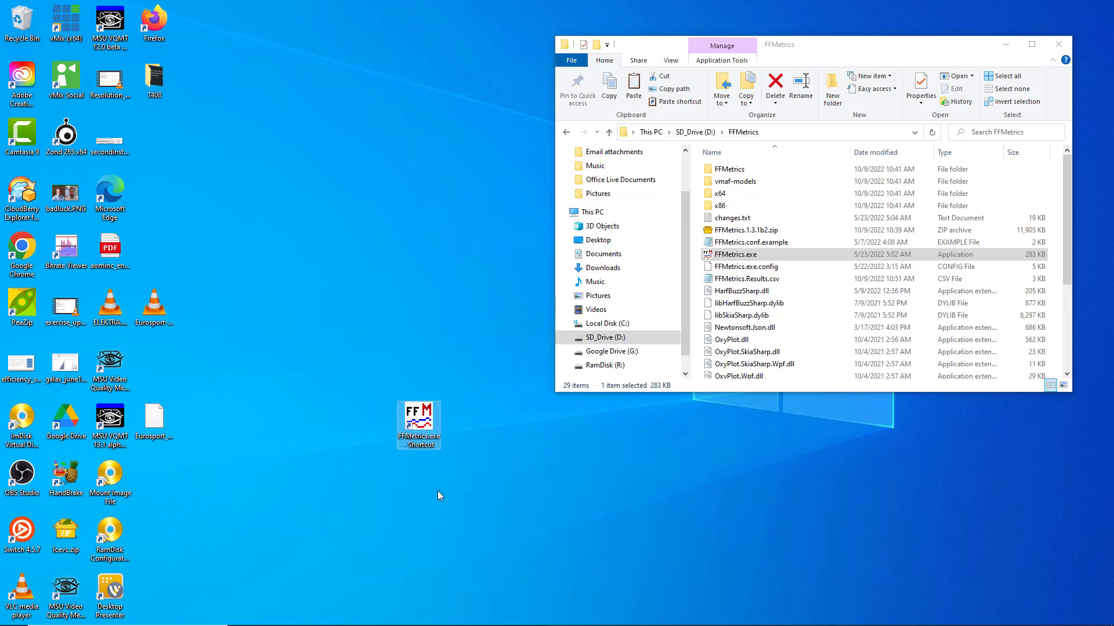
# Rename the new desktop shortcut to 'FFMetrics' by removing its suffix
pyautogui.click(429, 439)
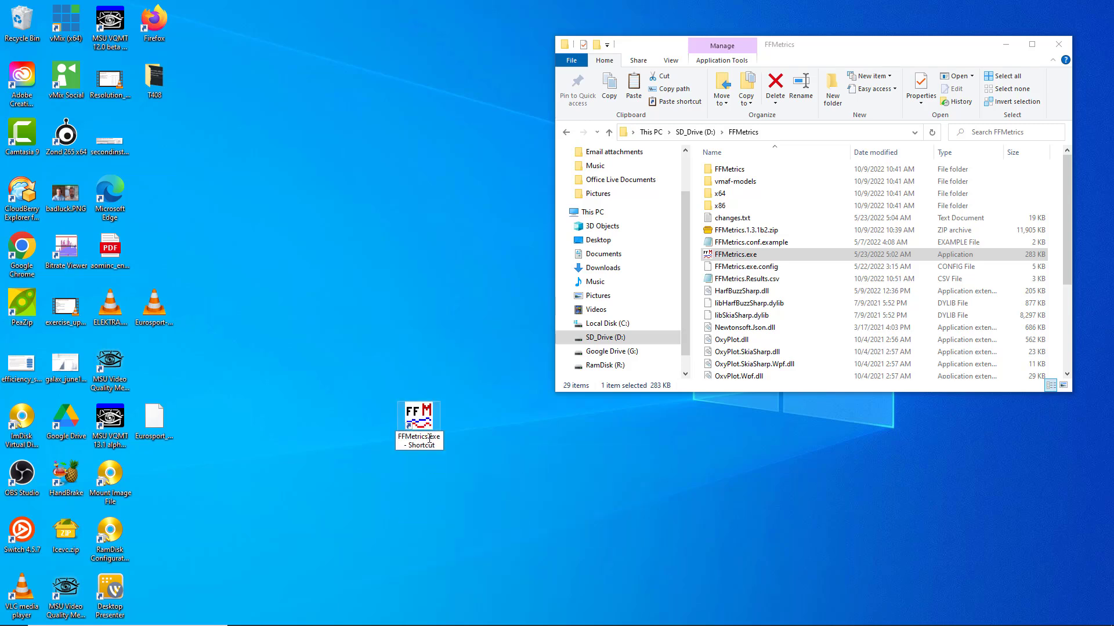
pyautogui.moveTo(429, 439); pyautogui.dragTo(458, 468)
pyautogui.press('Delete')
pyautogui.press('Return')
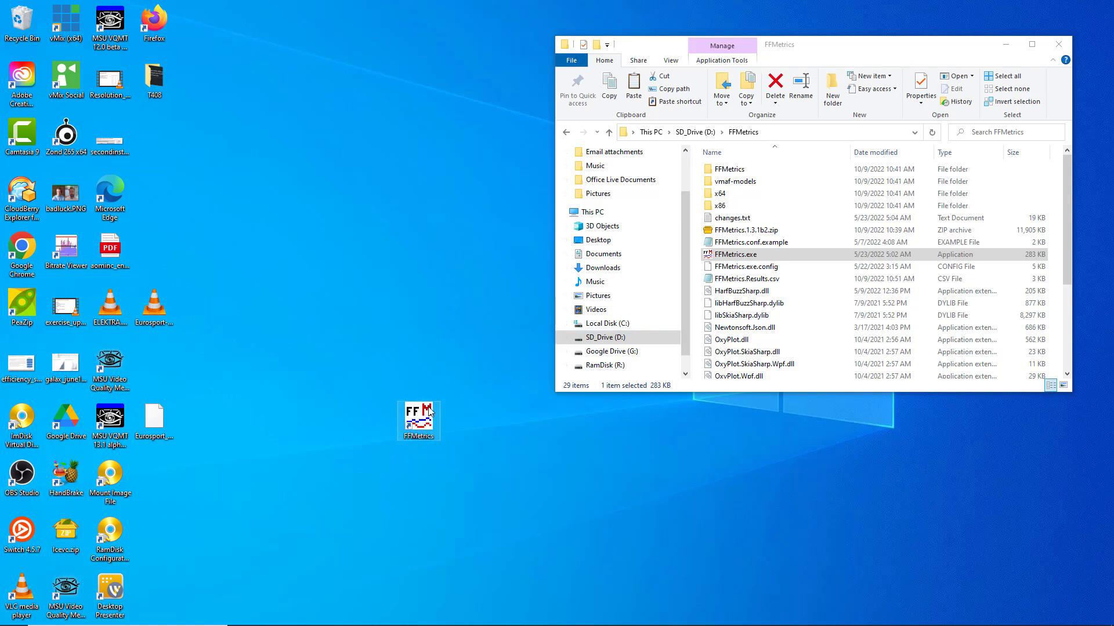
# Open the HEVC_encodes folder on D: and launch FFMetrics from its desktop shortcut
pyautogui.click(612, 339)
pyautogui.doubleClick(736, 209)
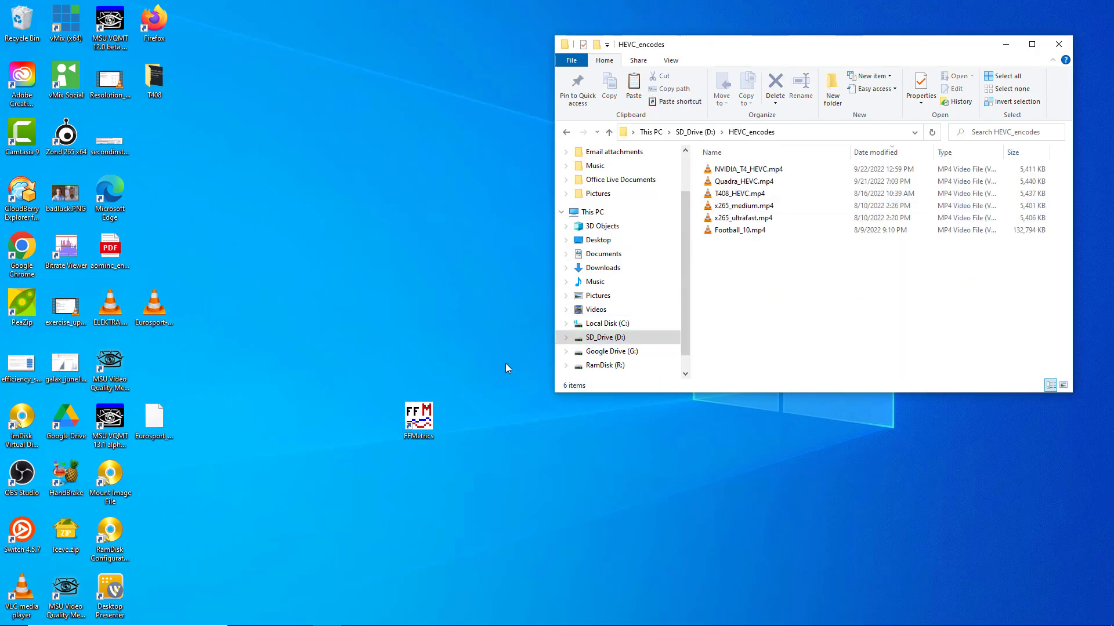
pyautogui.doubleClick(425, 410)
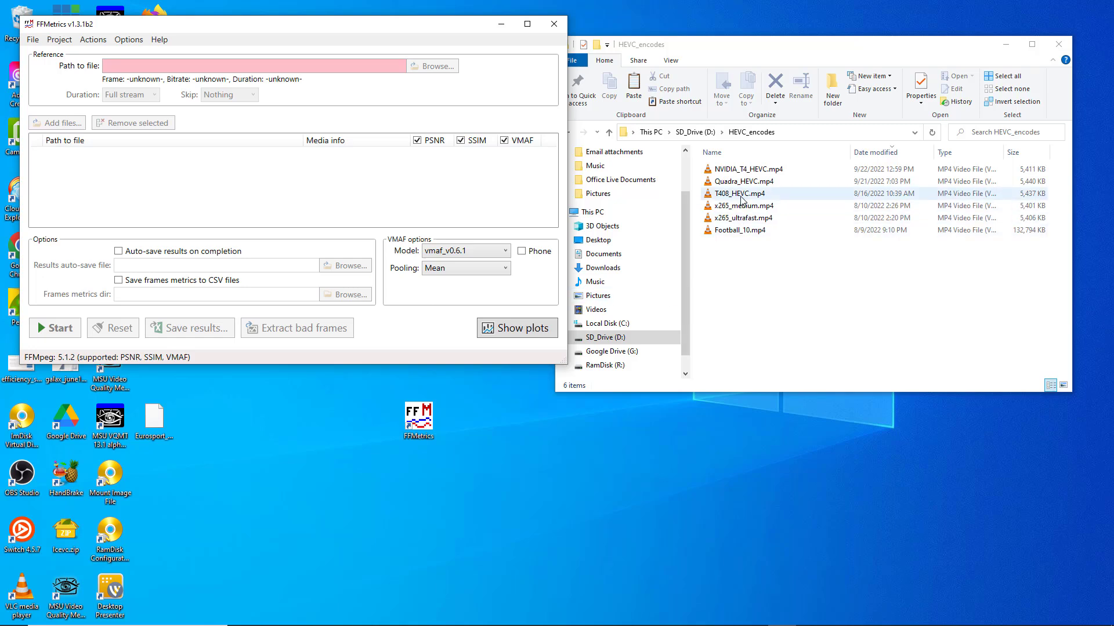
# Set Football_10.mp4 as the reference video and drag in the five HEVC encodes
pyautogui.moveTo(740, 230); pyautogui.dragTo(235, 65)
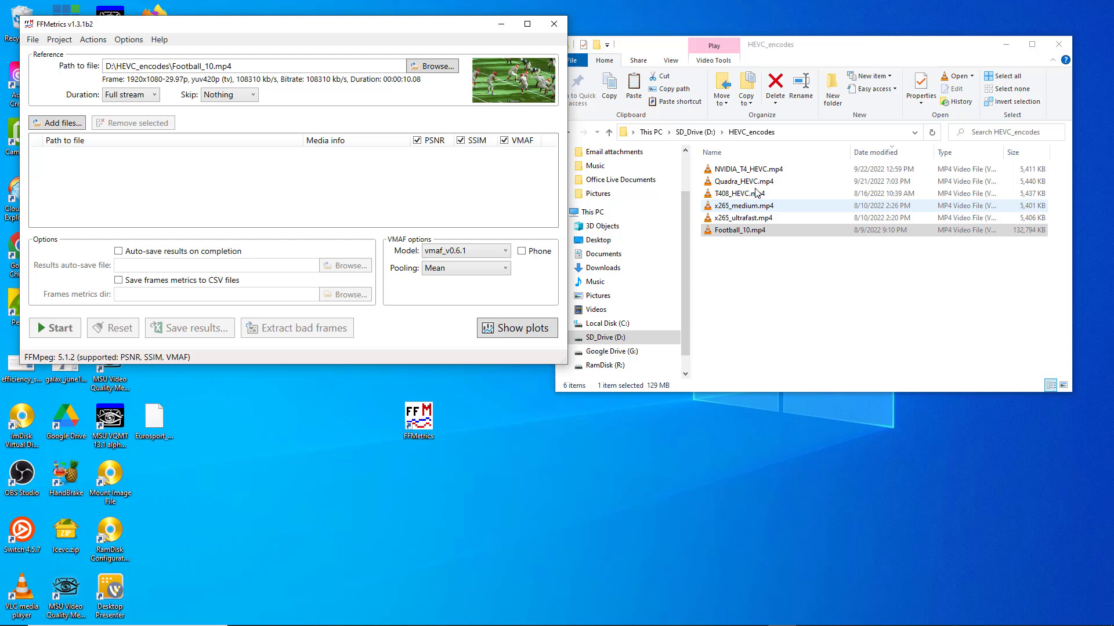
pyautogui.click(755, 169)
pyautogui.keyDown('shift'); pyautogui.click(746, 218); pyautogui.keyUp('shift')
pyautogui.moveTo(718, 219); pyautogui.dragTo(298, 194)
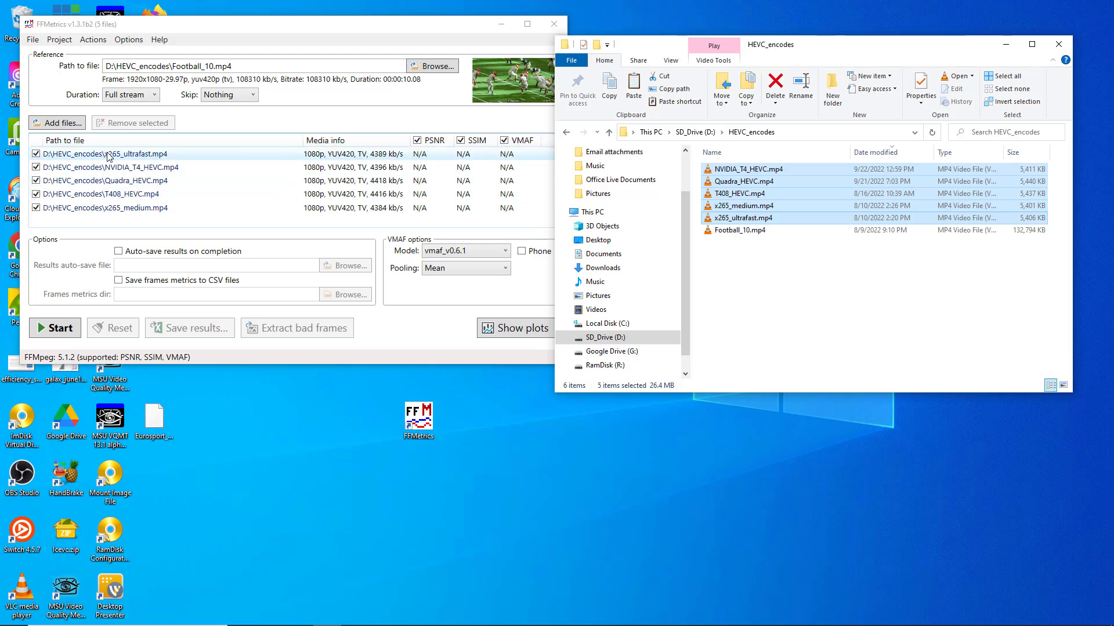
# Set Duration to 5 seconds and keep Skip on Nothing
pyautogui.click(139, 96)
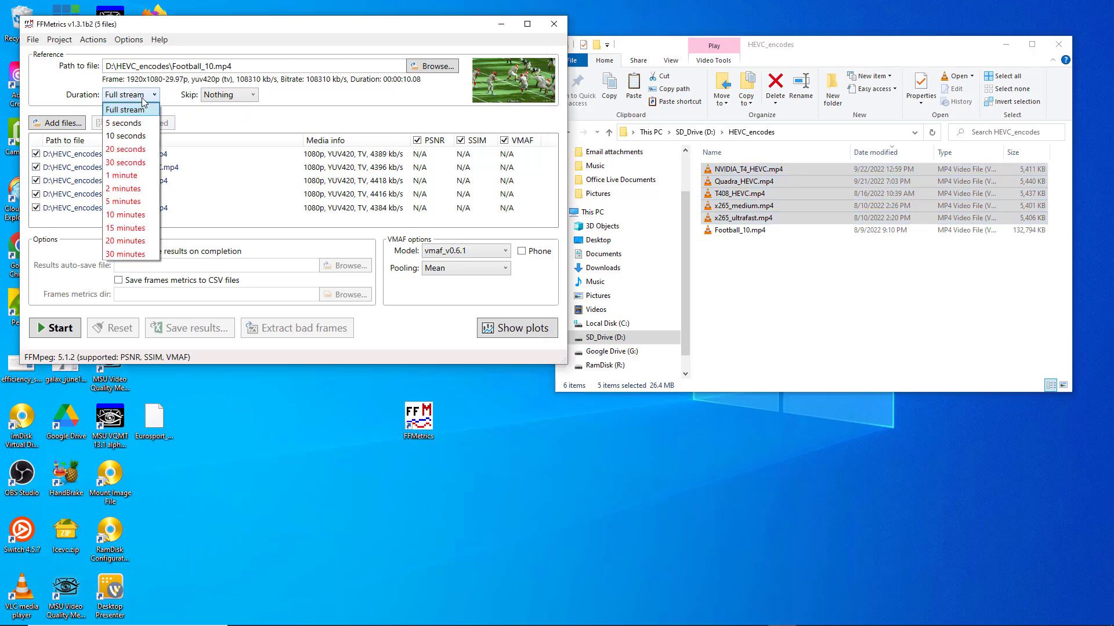
pyautogui.click(142, 123)
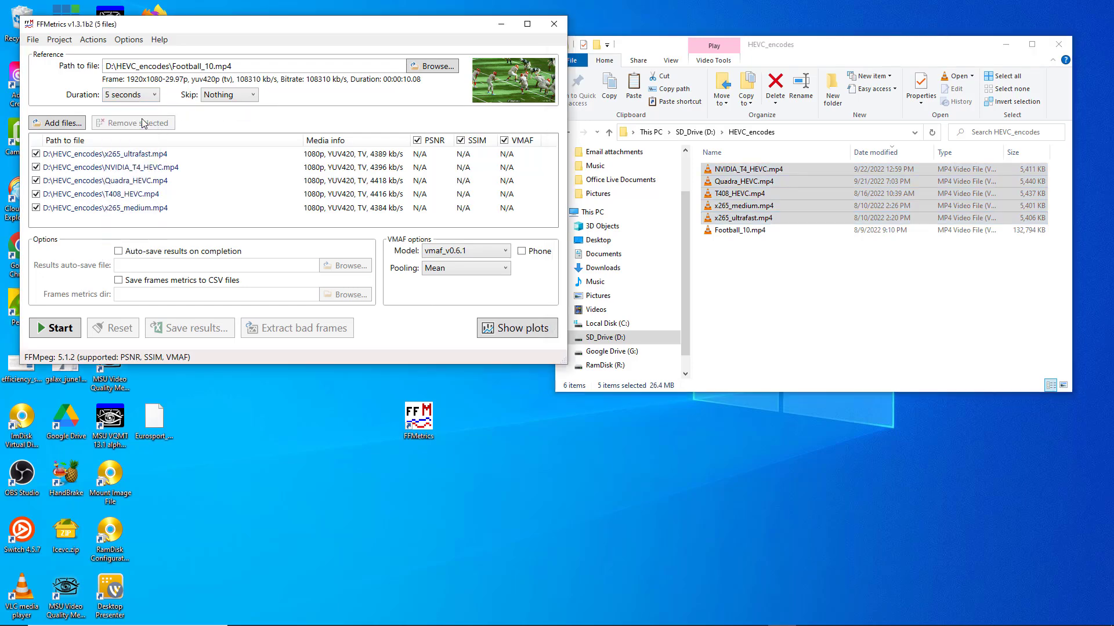
pyautogui.click(243, 99)
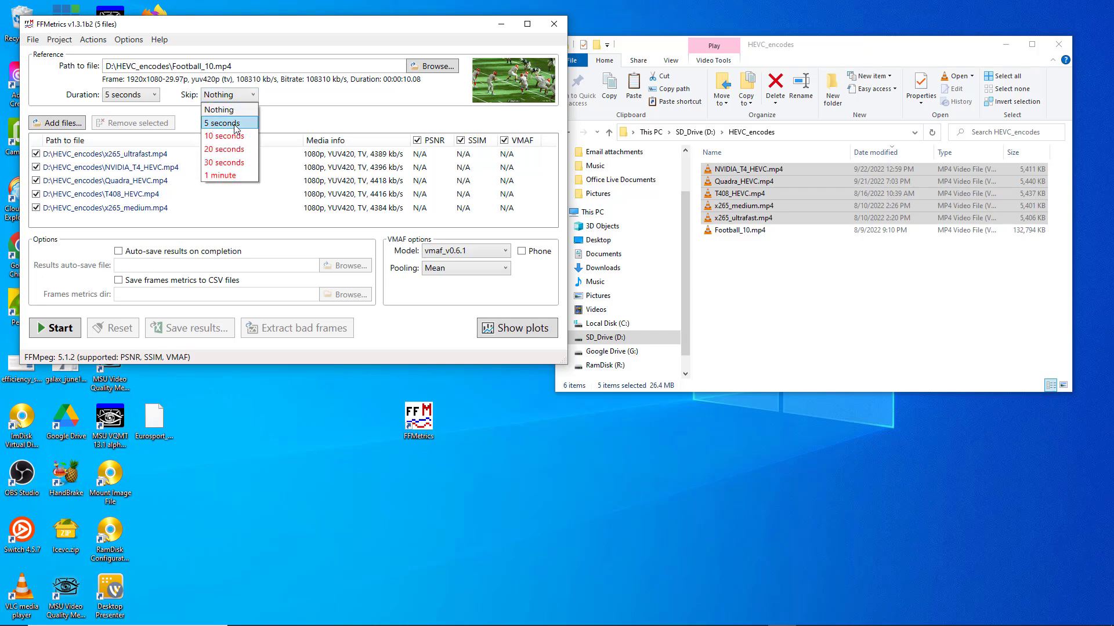
pyautogui.click(288, 103)
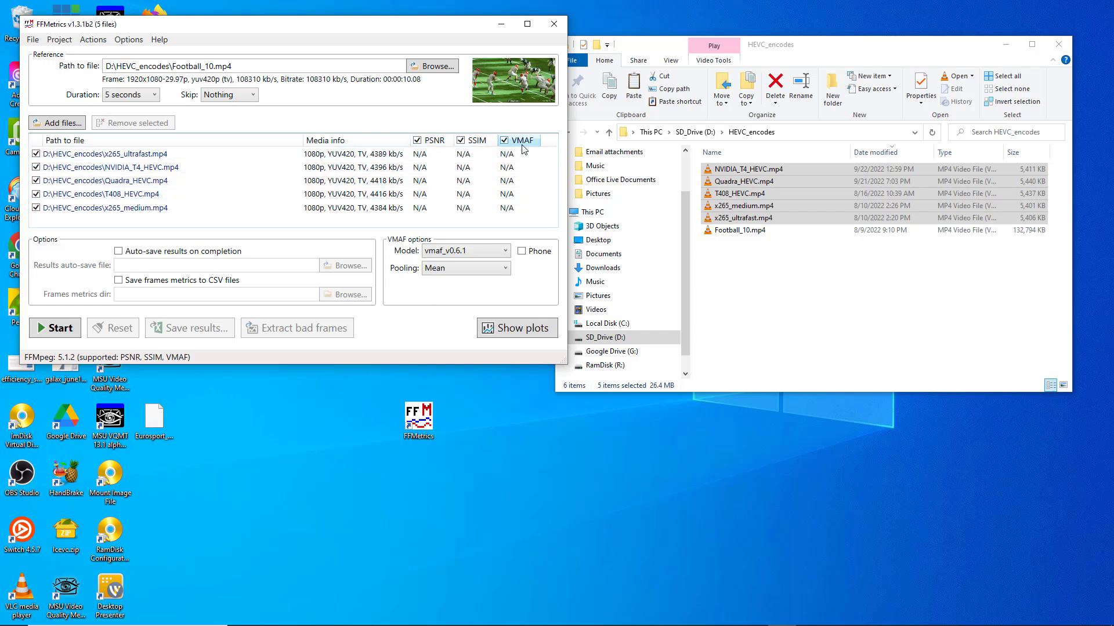
# Enable auto-saving results to D:\HEVC_encodes\FFMetrics.Results.csv
pyautogui.click(119, 252)
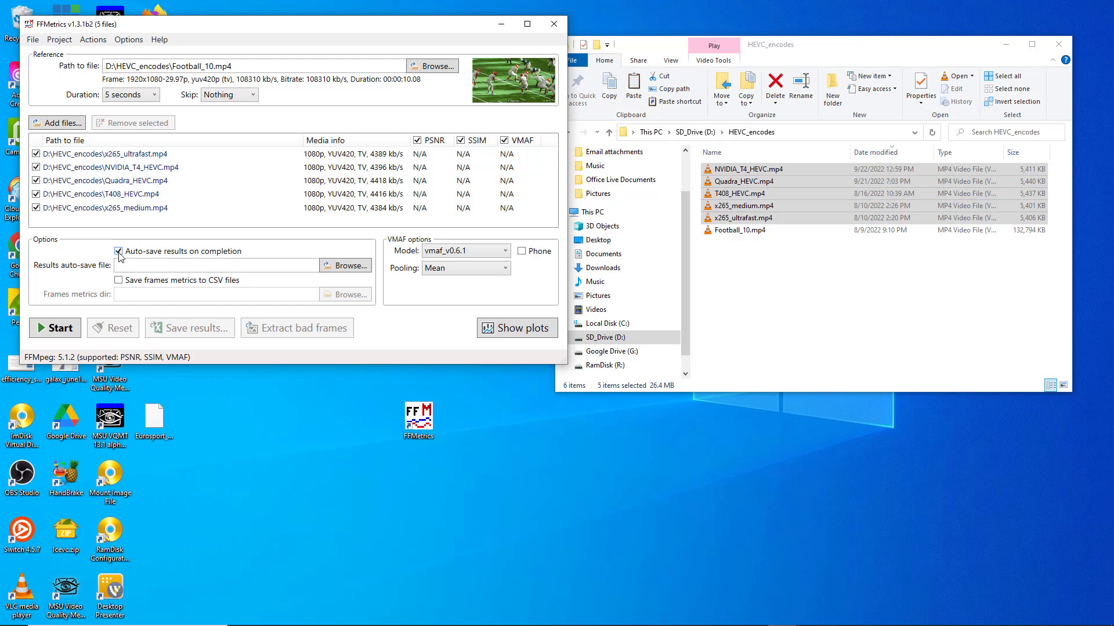
pyautogui.click(365, 267)
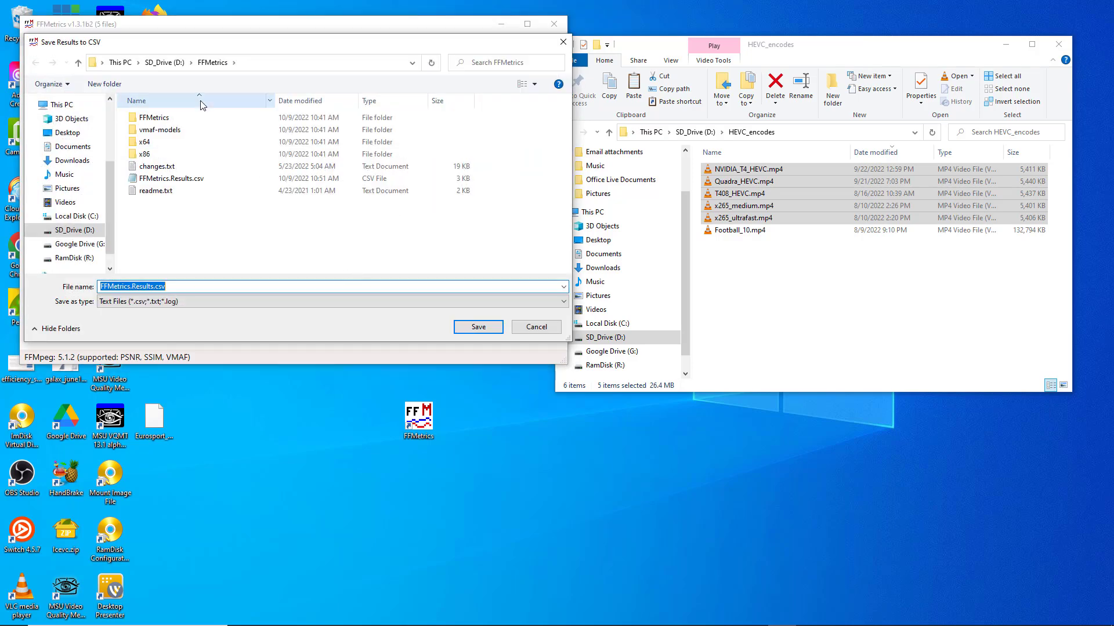
pyautogui.click(173, 65)
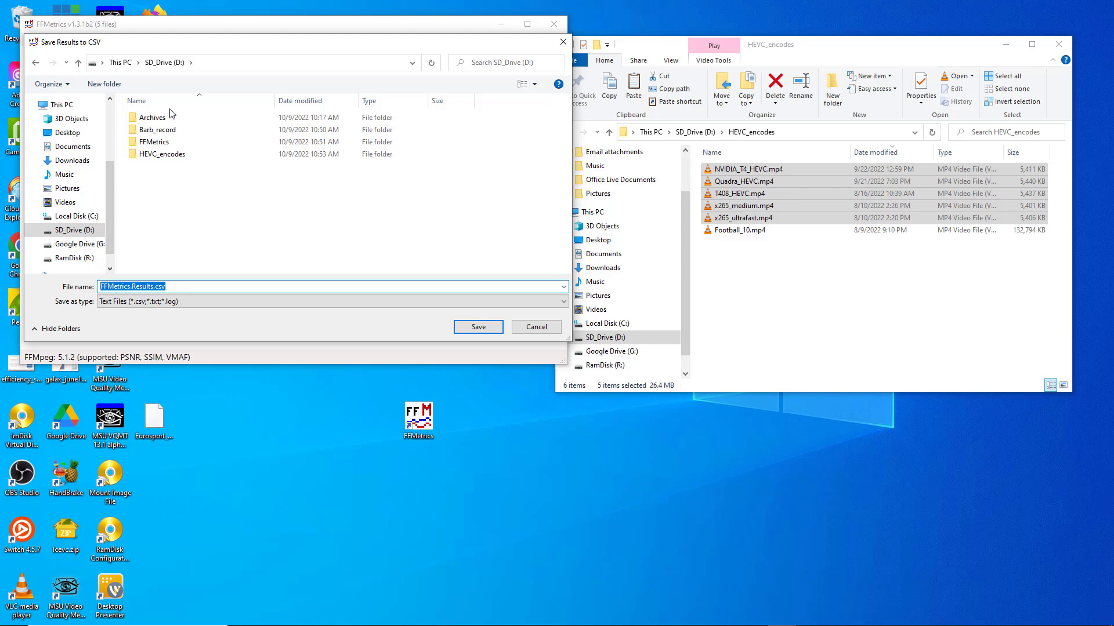
pyautogui.doubleClick(165, 155)
pyautogui.click(478, 327)
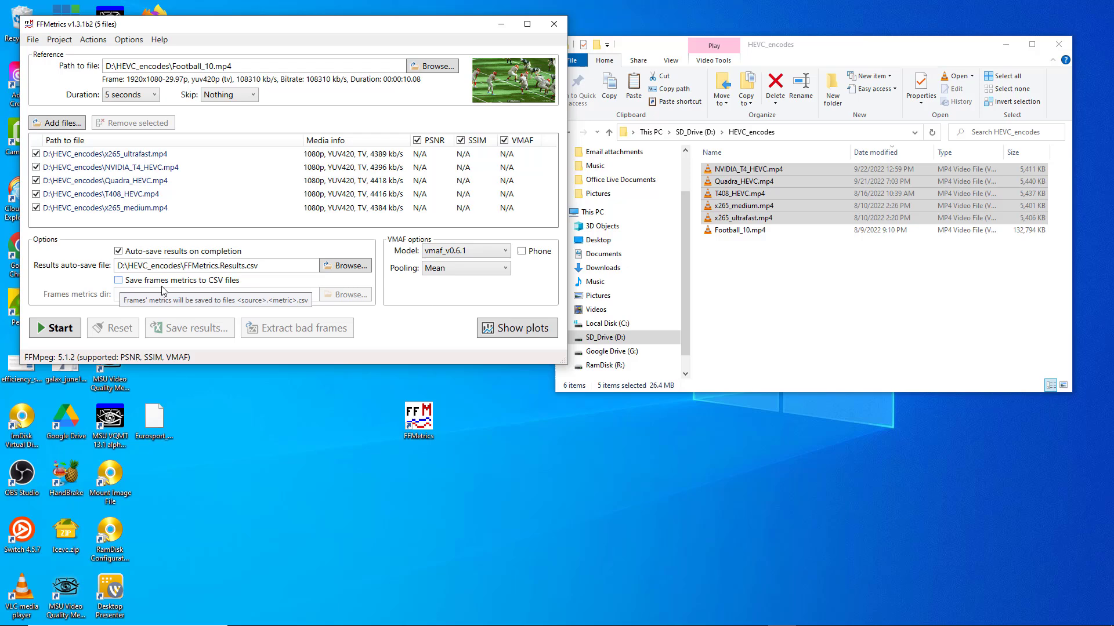
# Enable saving per-frame metrics CSV files into D:\HEVC_encodes
pyautogui.click(118, 282)
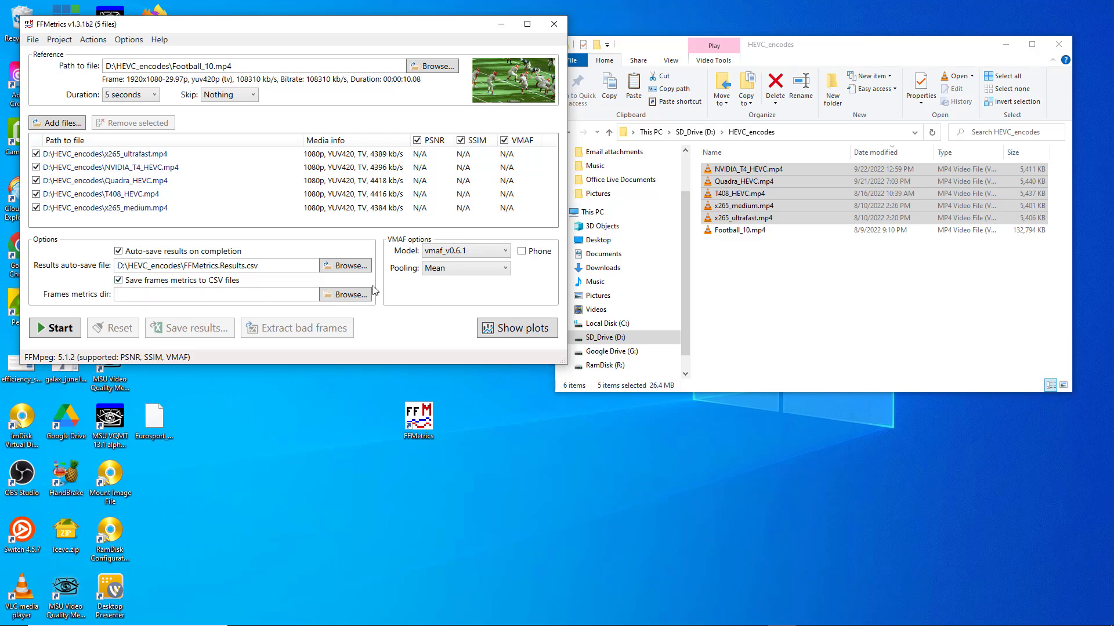
pyautogui.click(355, 295)
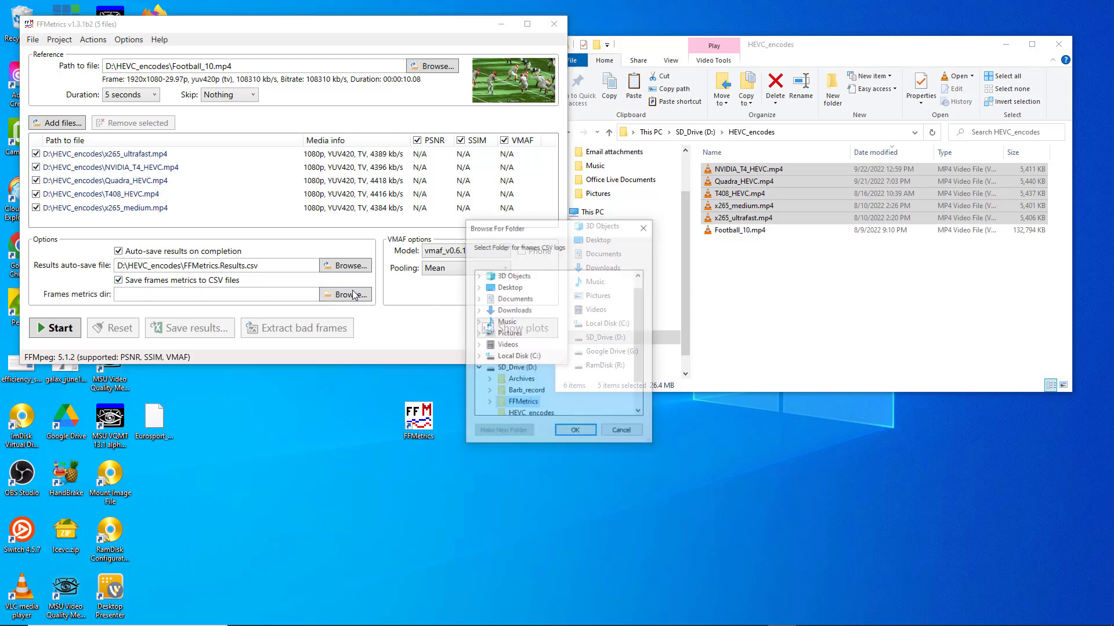
pyautogui.click(533, 413)
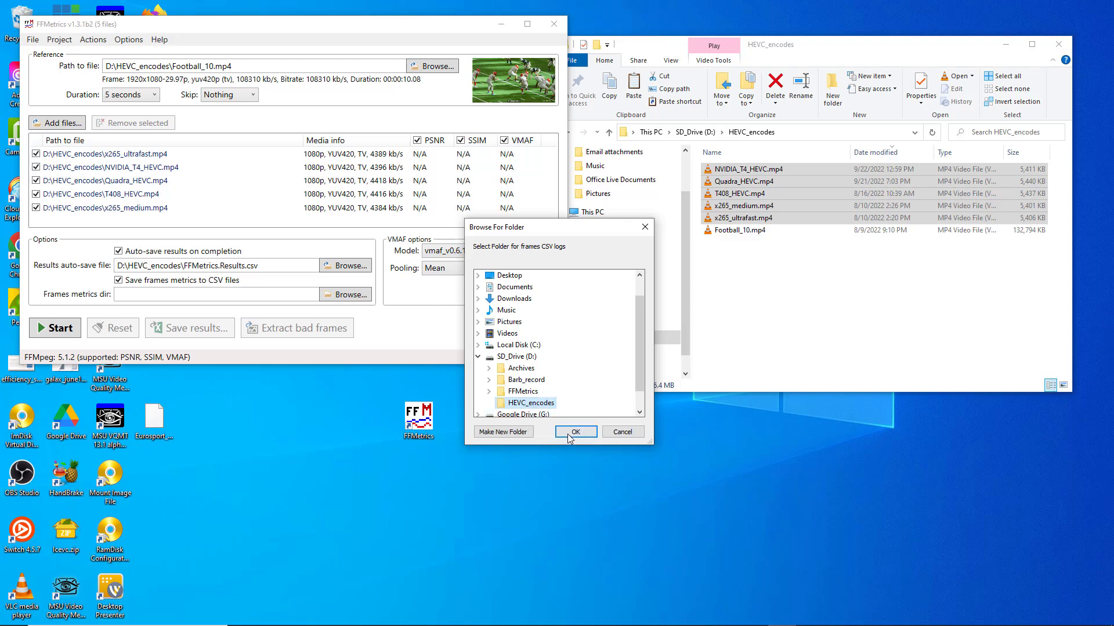
pyautogui.click(567, 434)
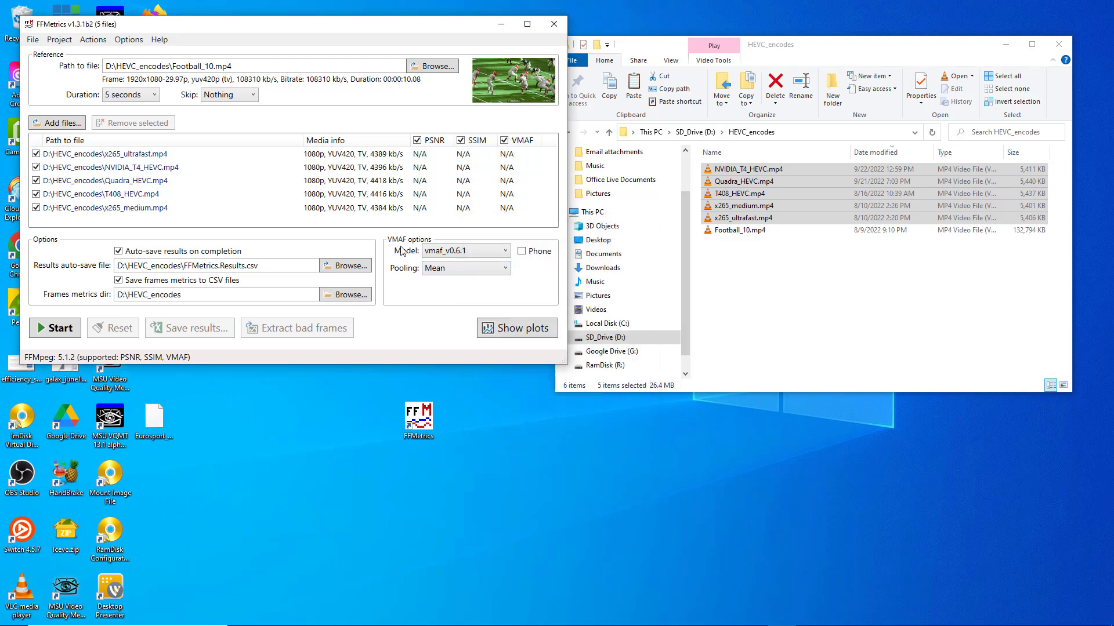
pyautogui.click(490, 255)
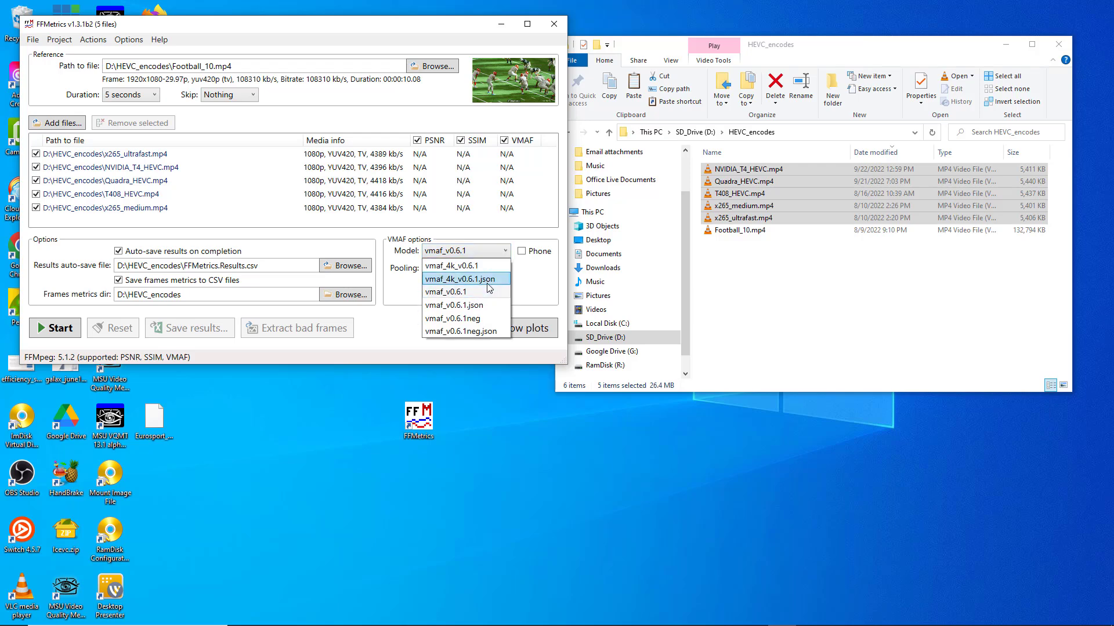
pyautogui.click(534, 283)
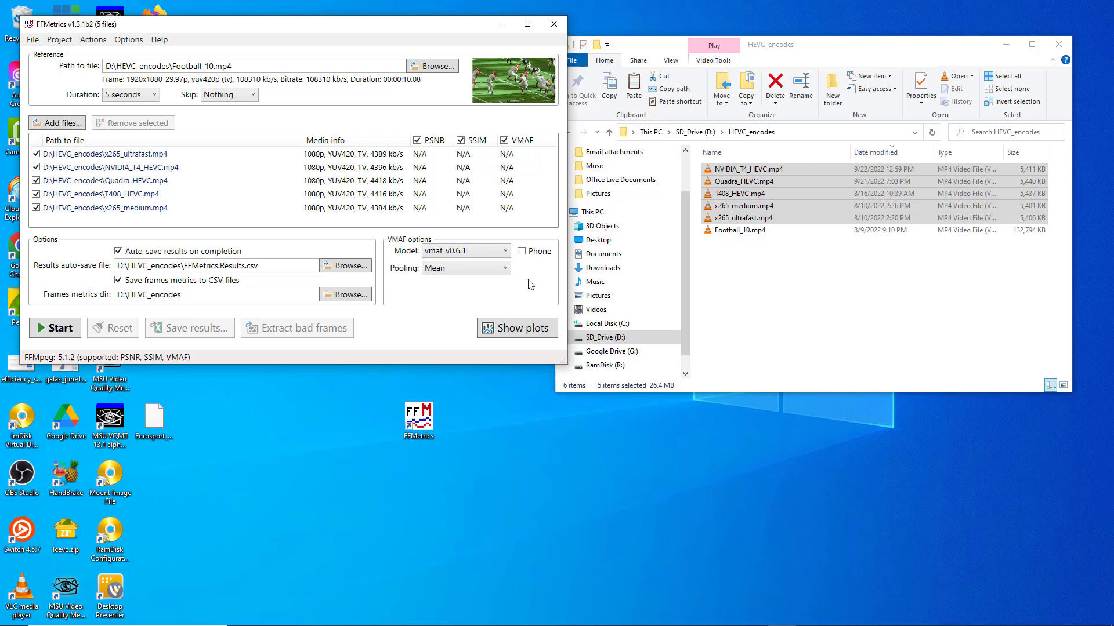
pyautogui.click(467, 271)
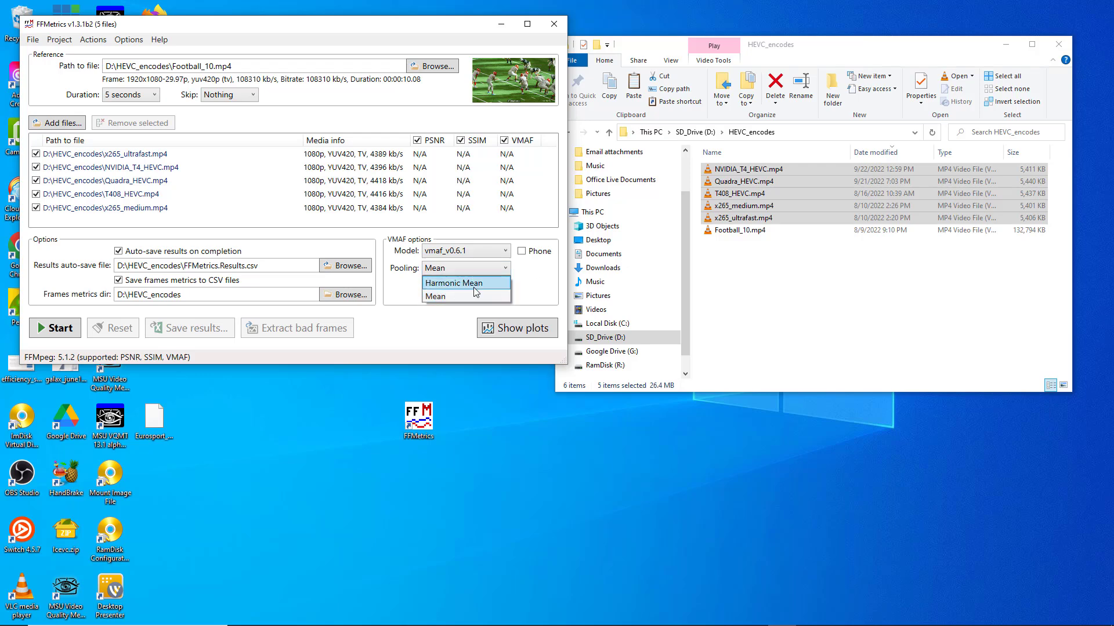
pyautogui.click(473, 283)
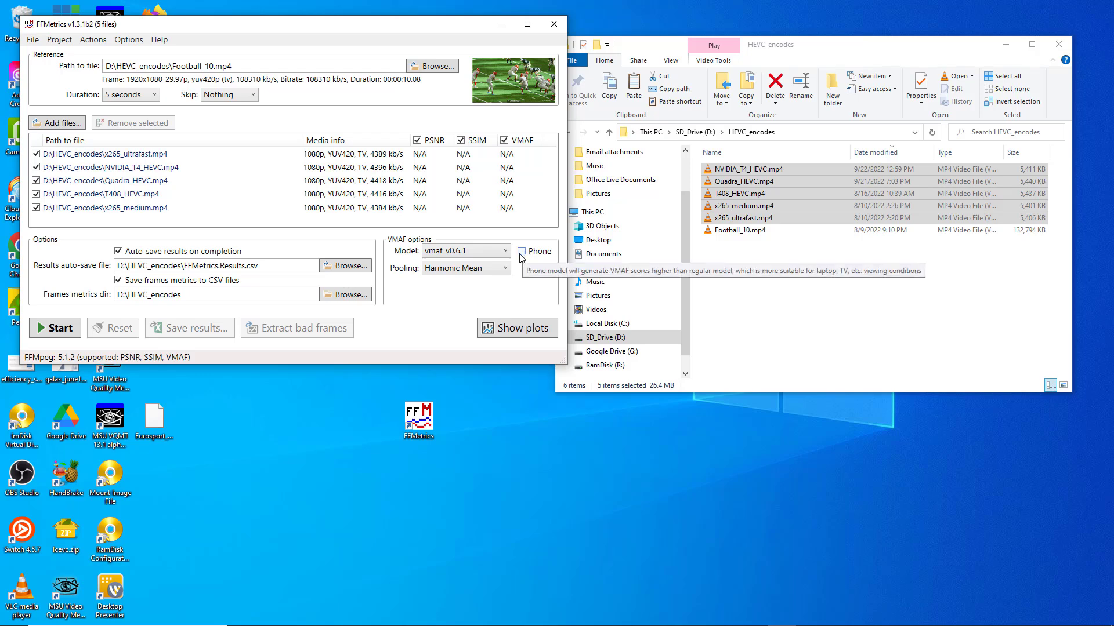
# Run the PSNR/SSIM/VMAF comparison of all five encodes and bring the results table forward
pyautogui.click(61, 329)
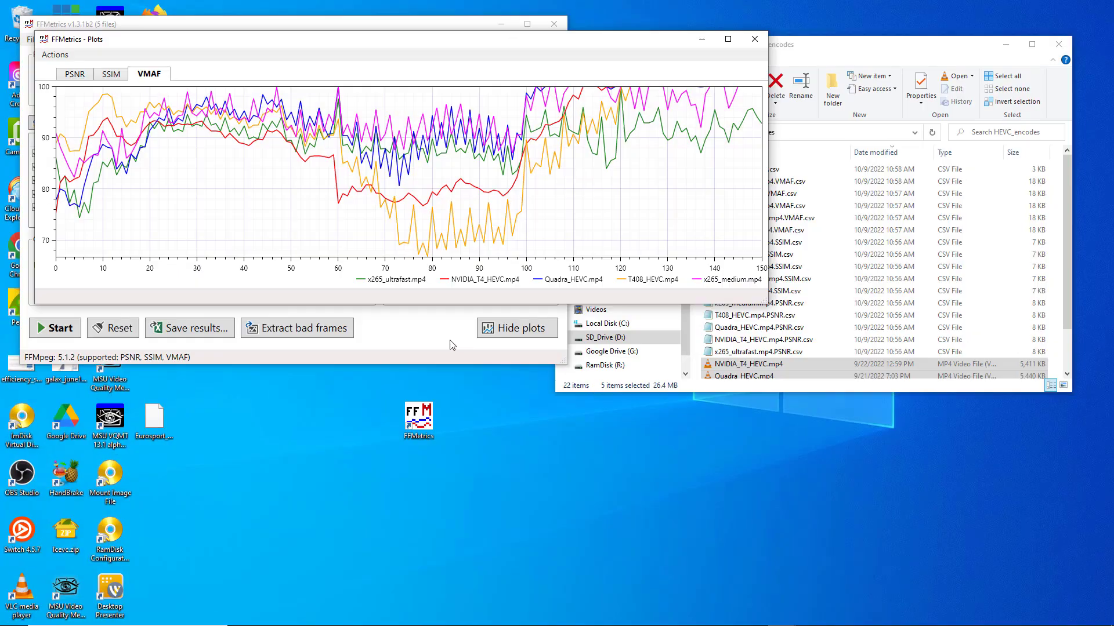
pyautogui.click(447, 348)
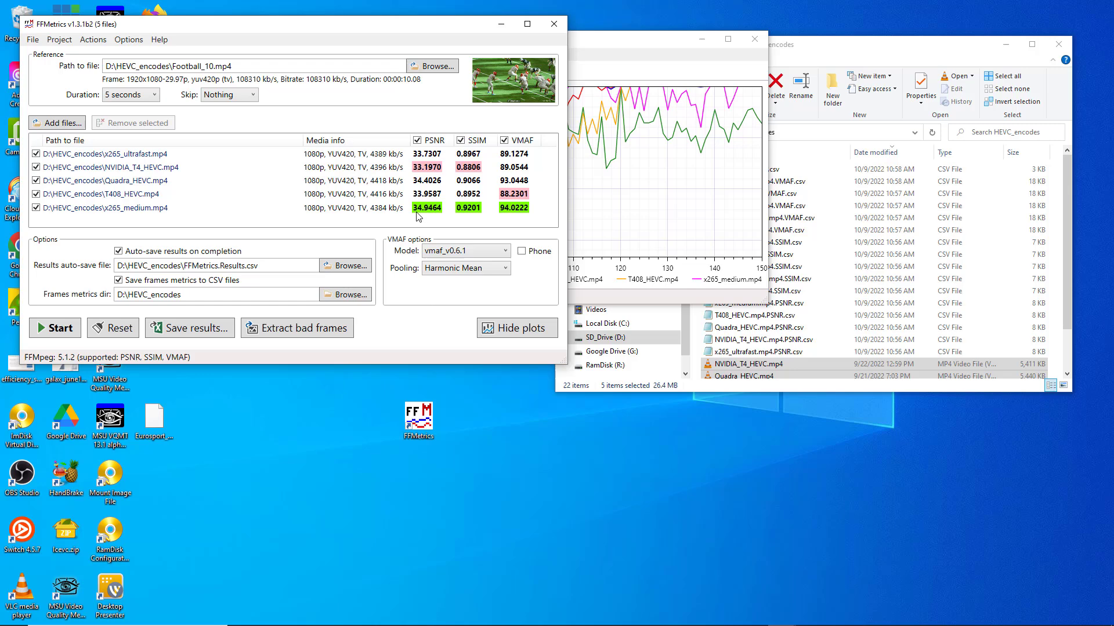
# Narrow the Path to file column and inspect the score and Media info statistics
pyautogui.moveTo(304, 141); pyautogui.dragTo(267, 143)
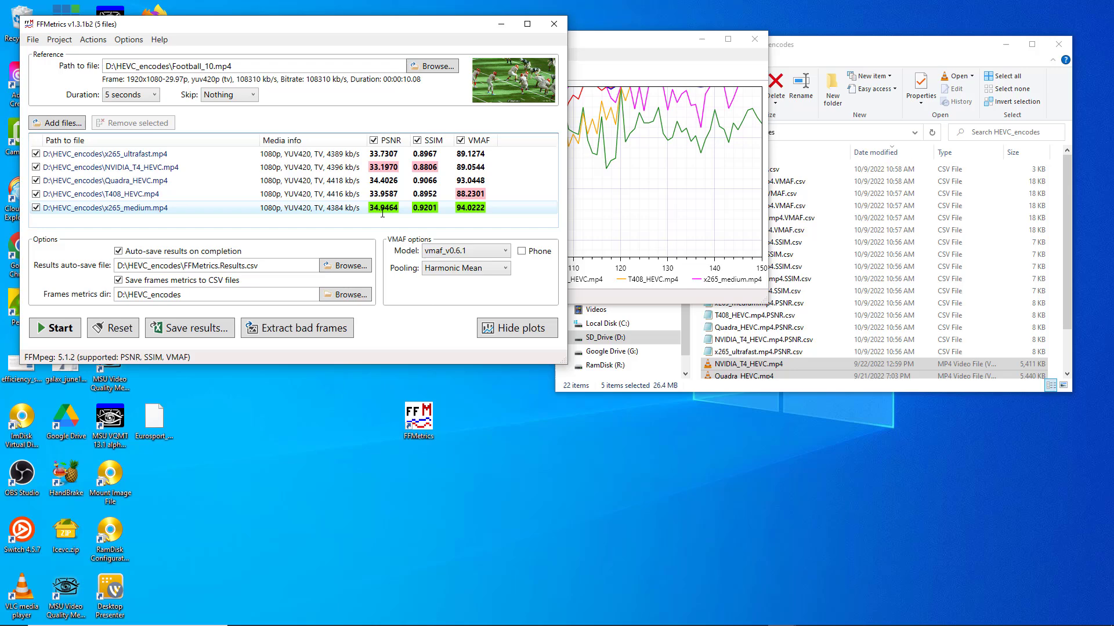
pyautogui.moveTo(382, 213)
pyautogui.moveTo(476, 211)
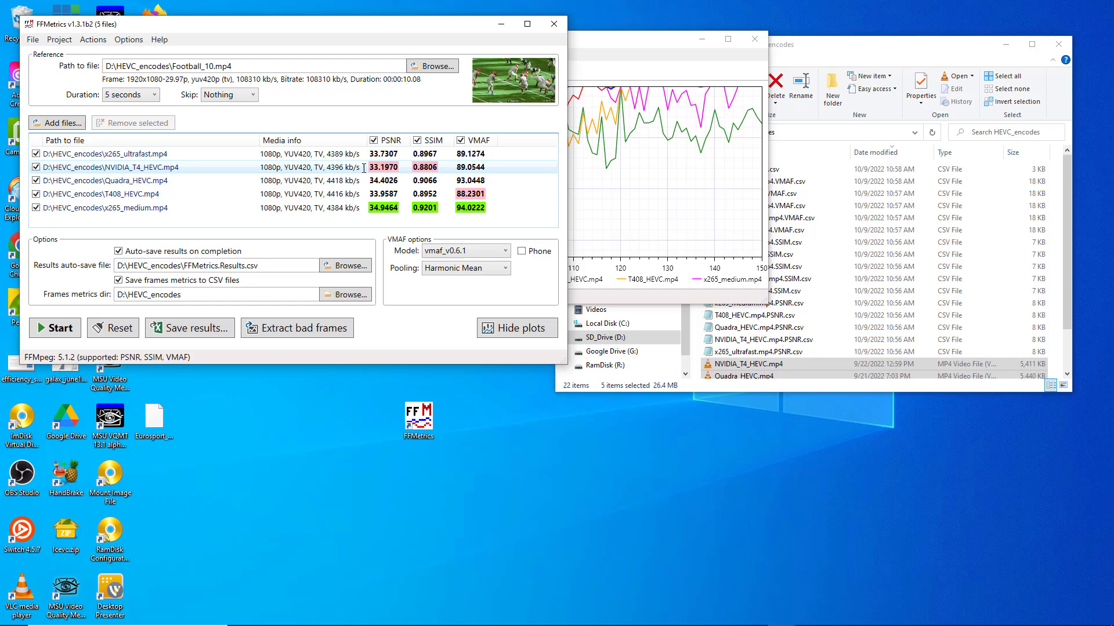
pyautogui.moveTo(356, 169)
pyautogui.moveTo(319, 170)
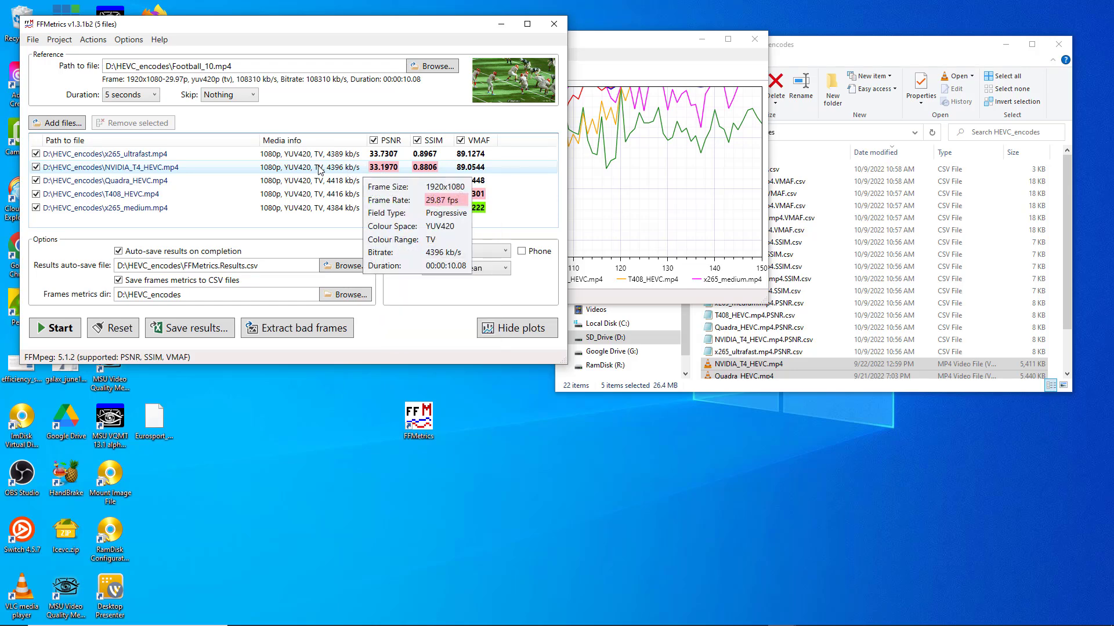
pyautogui.moveTo(389, 153)
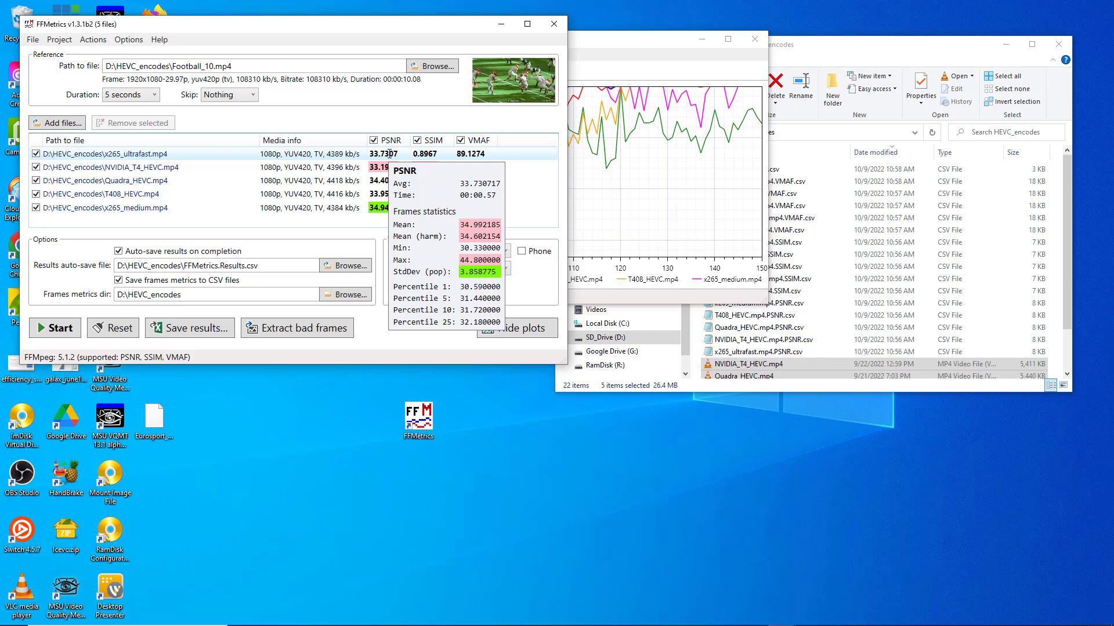
# Bring the Plots window forward and view the PSNR, SSIM, then VMAF charts
pyautogui.click(637, 155)
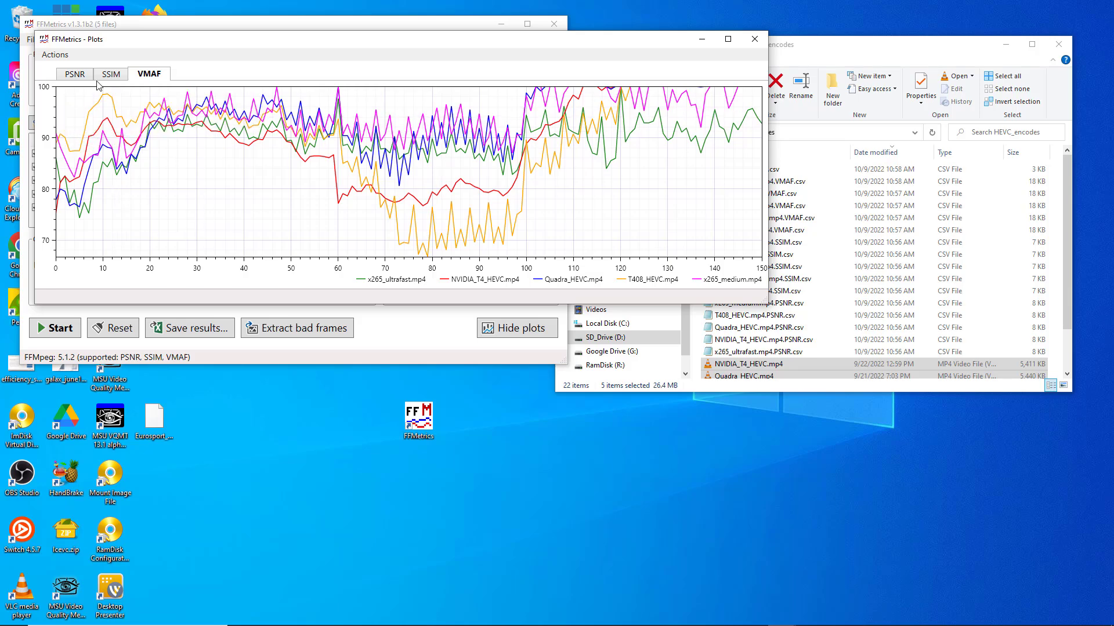
pyautogui.click(77, 77)
pyautogui.click(113, 75)
pyautogui.click(148, 75)
# Zoom and pan the VMAF chart to inspect the five encodes across frames 0–150
pyautogui.scroll(6, 377, 233)
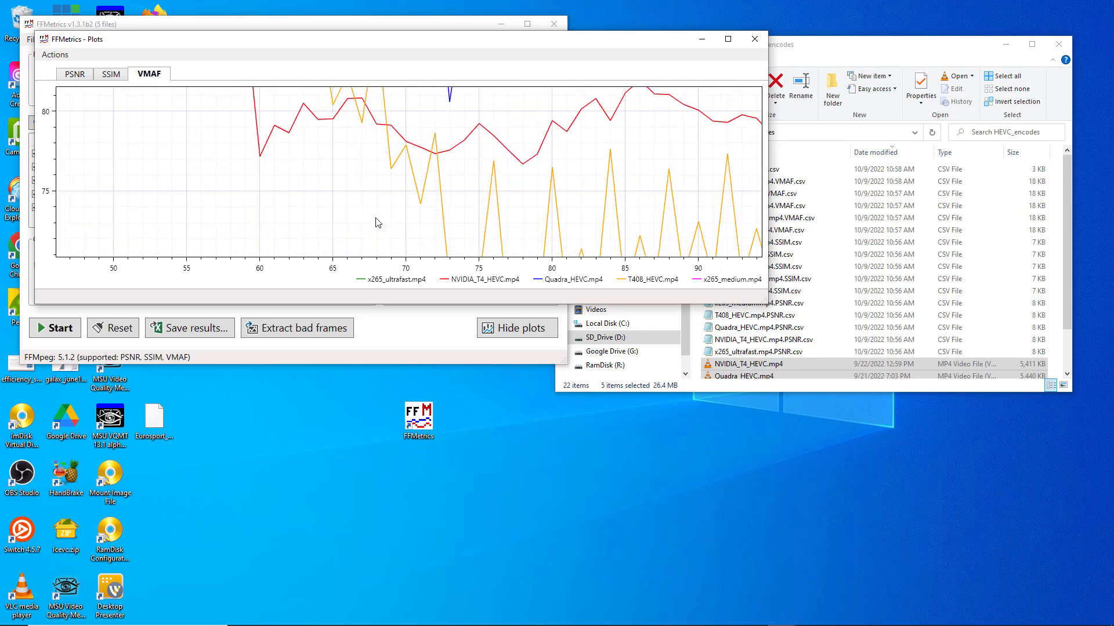
pyautogui.moveTo(359, 164); pyautogui.dragTo(390, 243)
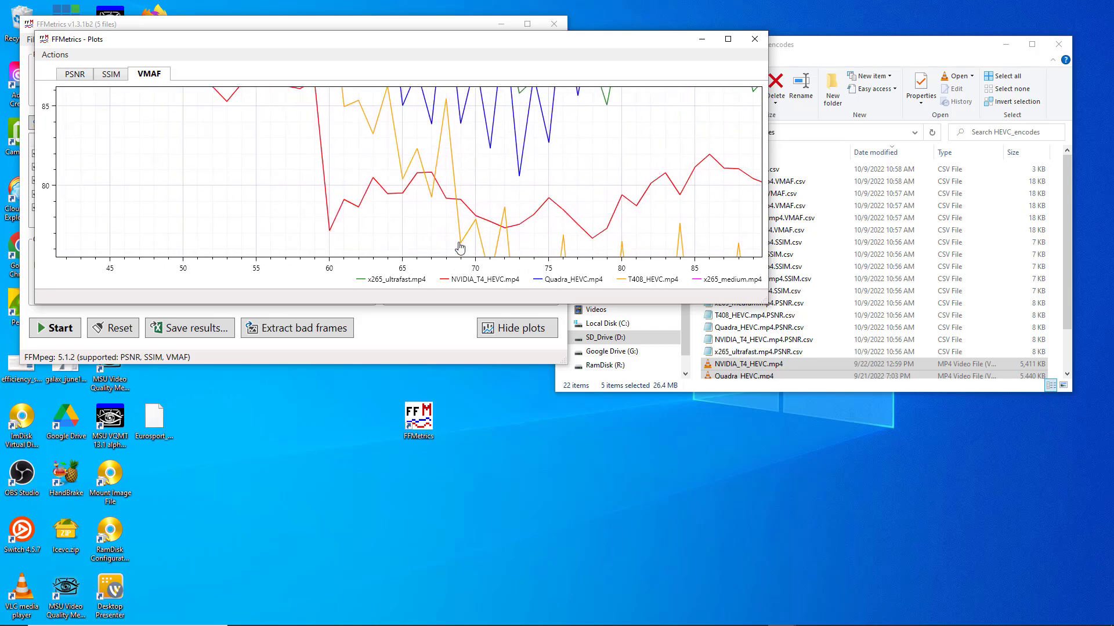
pyautogui.moveTo(326, 159); pyautogui.dragTo(410, 224)
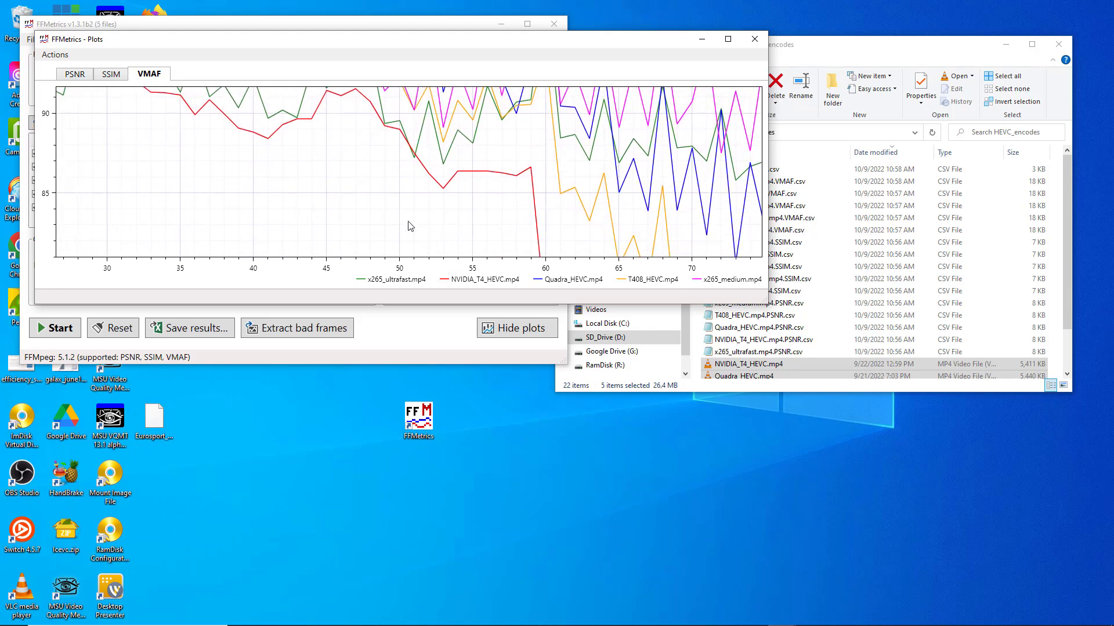
pyautogui.scroll(-4, 357, 193)
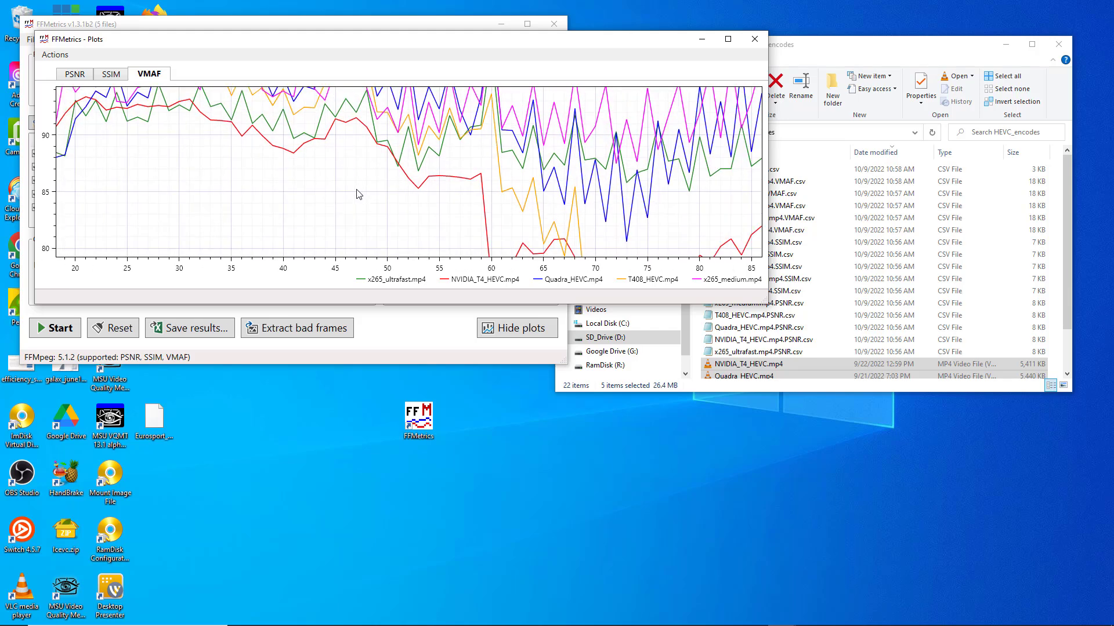
pyautogui.scroll(-3, 357, 193)
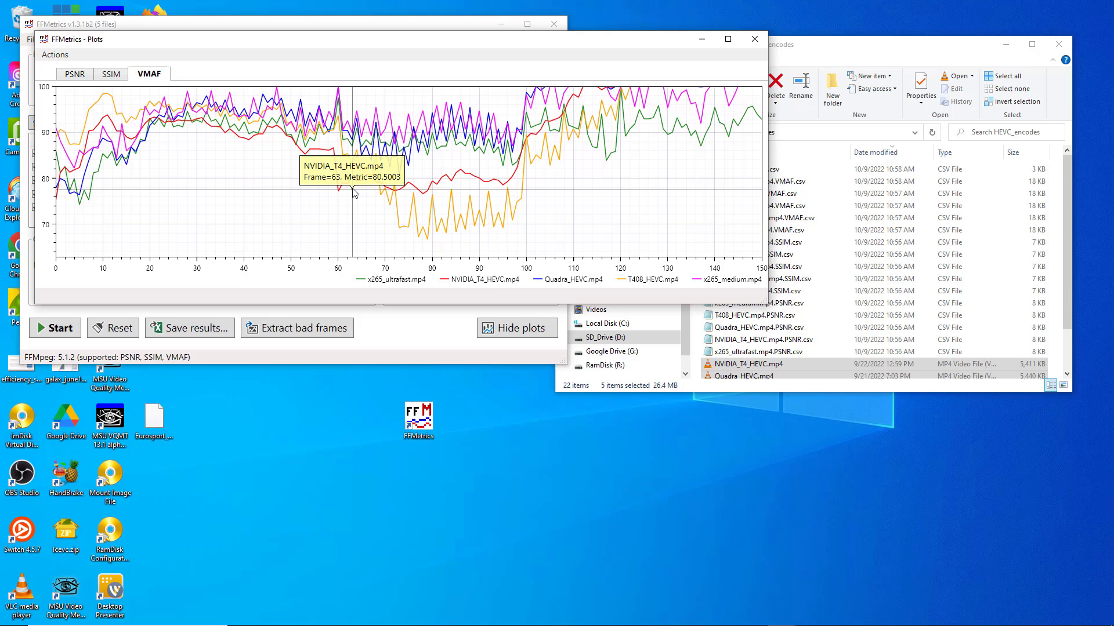
pyautogui.moveTo(428, 242)
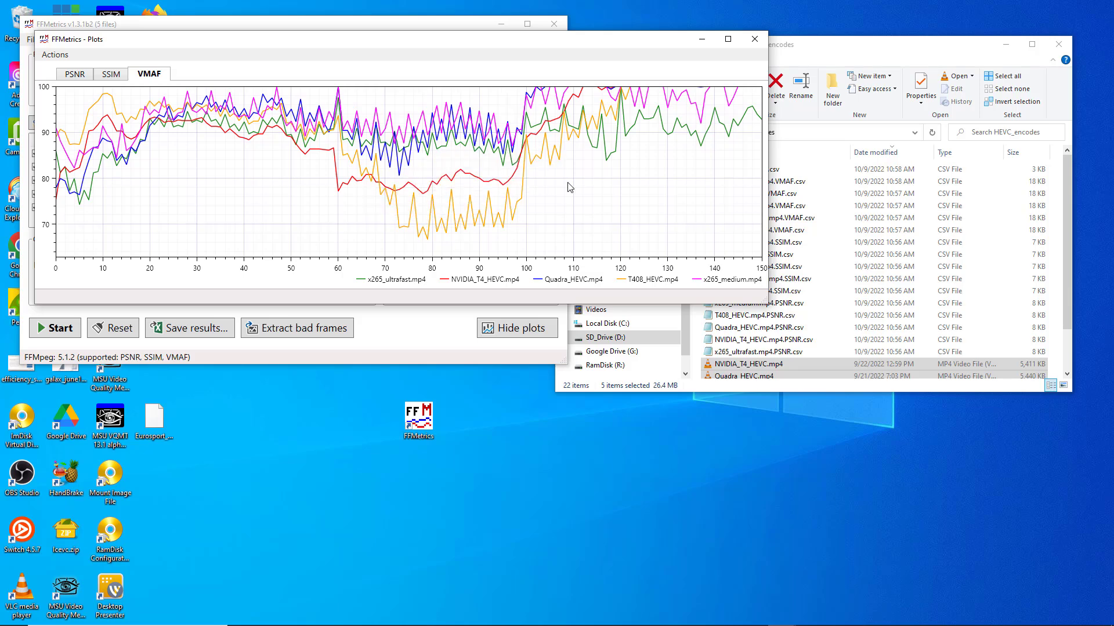
pyautogui.moveTo(410, 174)
pyautogui.moveTo(215, 122)
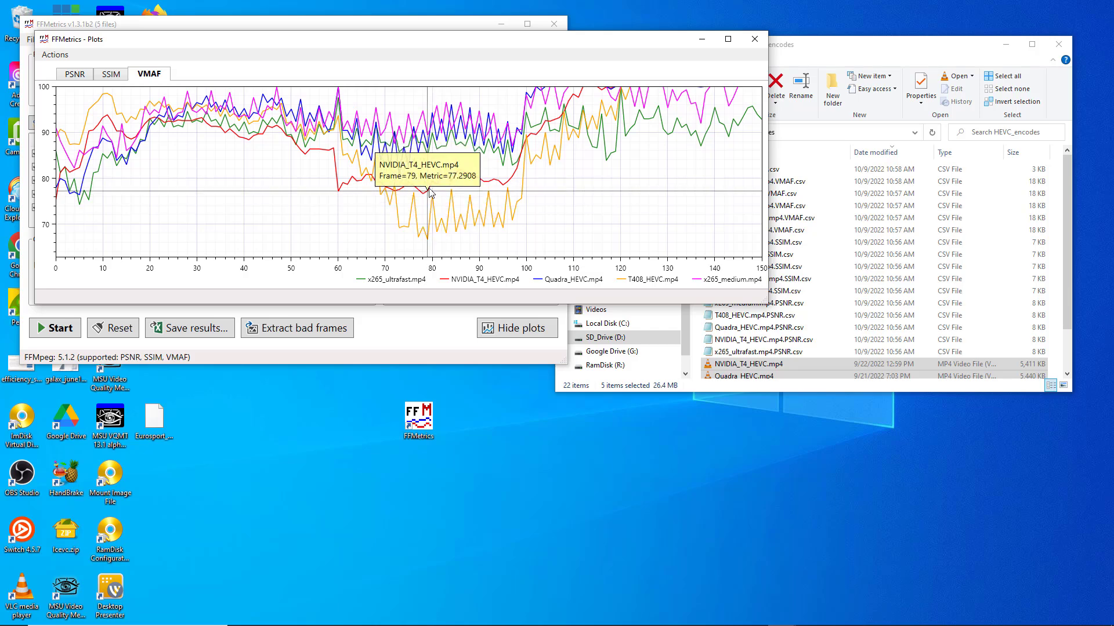
pyautogui.moveTo(425, 195)
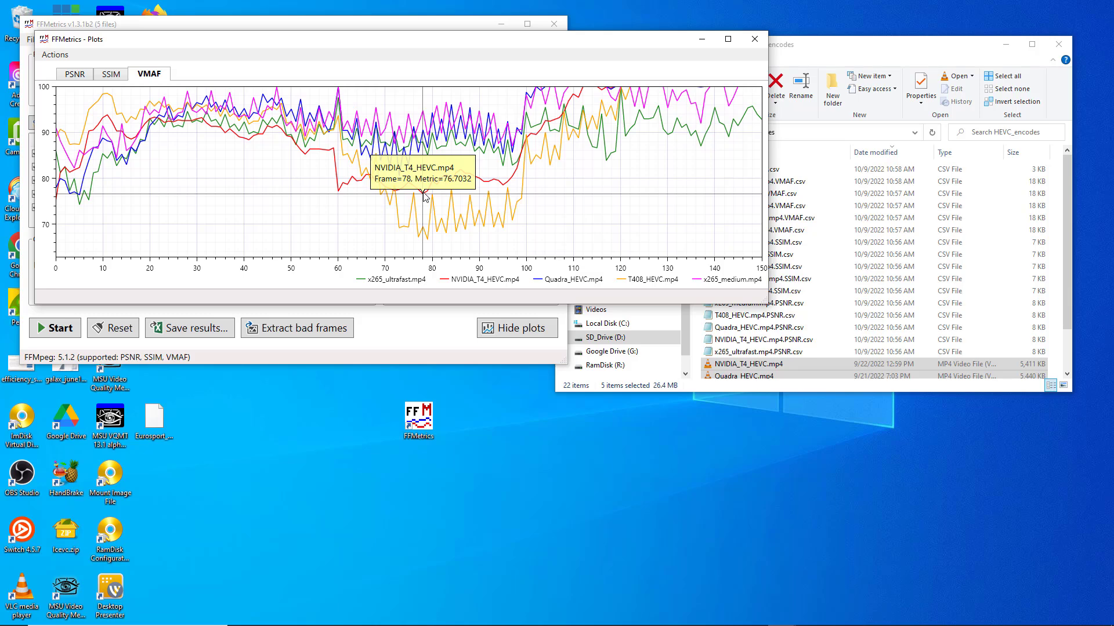
# Centre the HEVC_encodes window and view x265_medium.mp4.VMAF.csv in Notepad, then close it
pyautogui.click(856, 46)
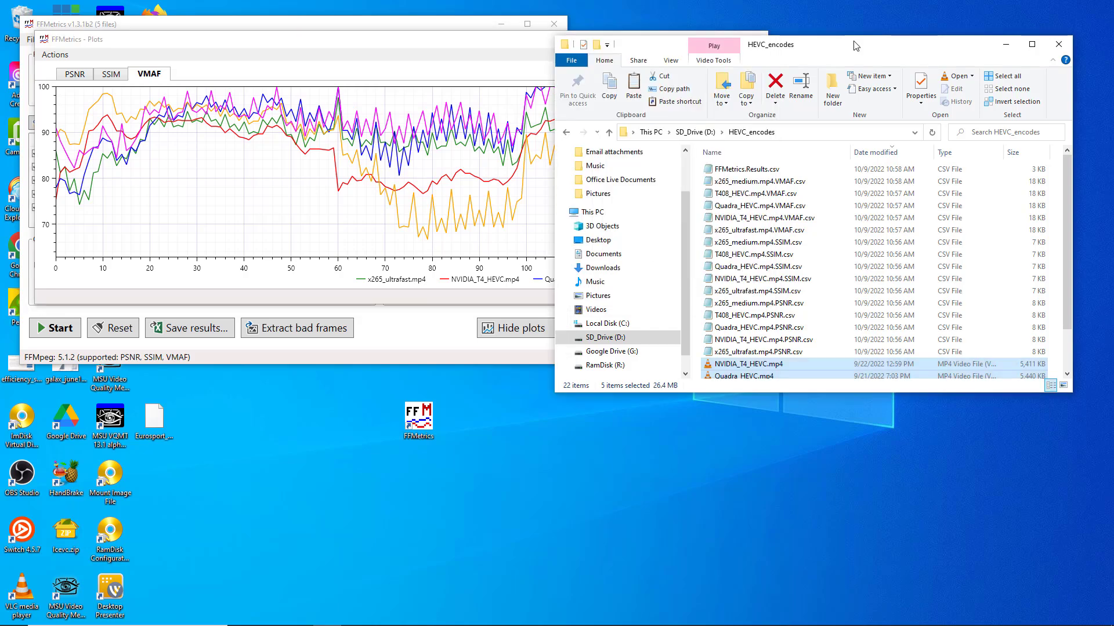
pyautogui.moveTo(857, 46); pyautogui.dragTo(571, 40)
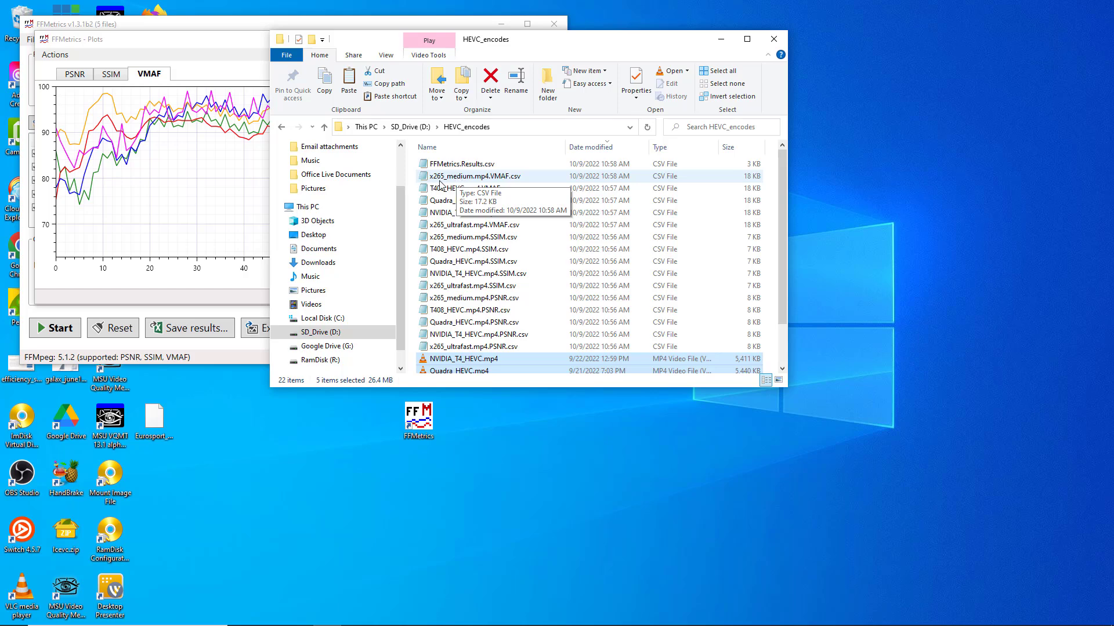
pyautogui.doubleClick(505, 181)
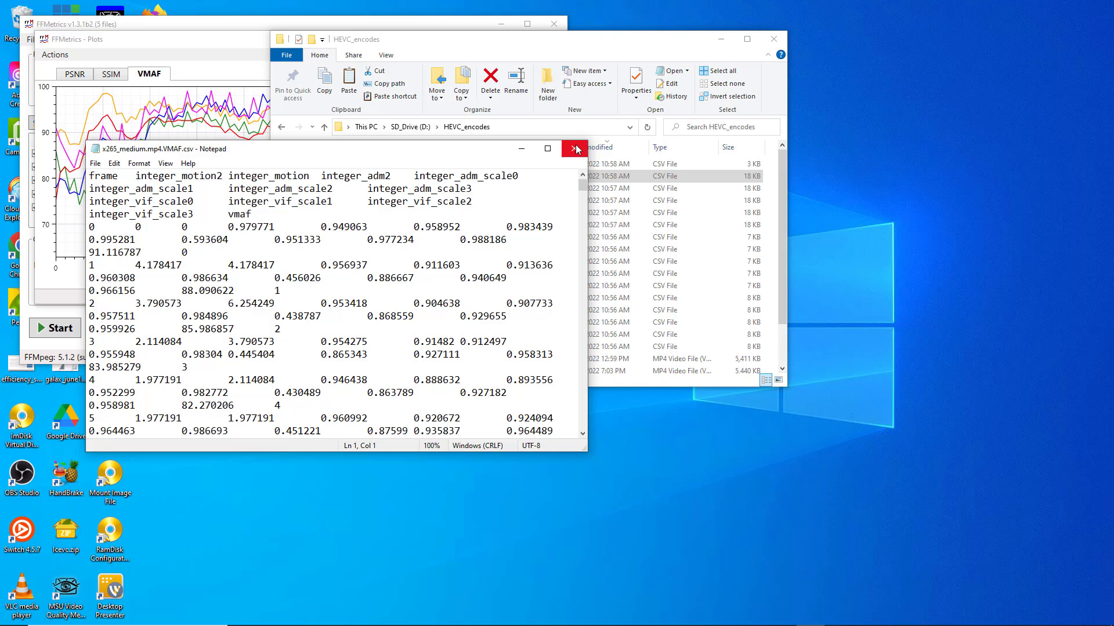
pyautogui.click(575, 148)
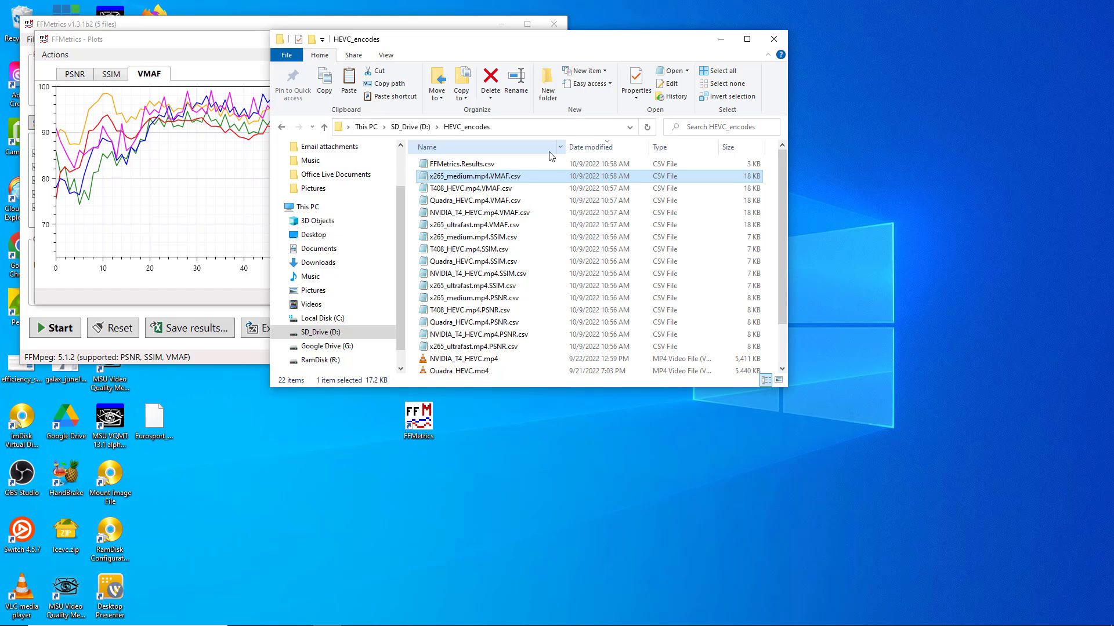
# Save the project as 'hevcencdes' (.ffmproj) in the HEVC_encodes folder
pyautogui.click(254, 25)
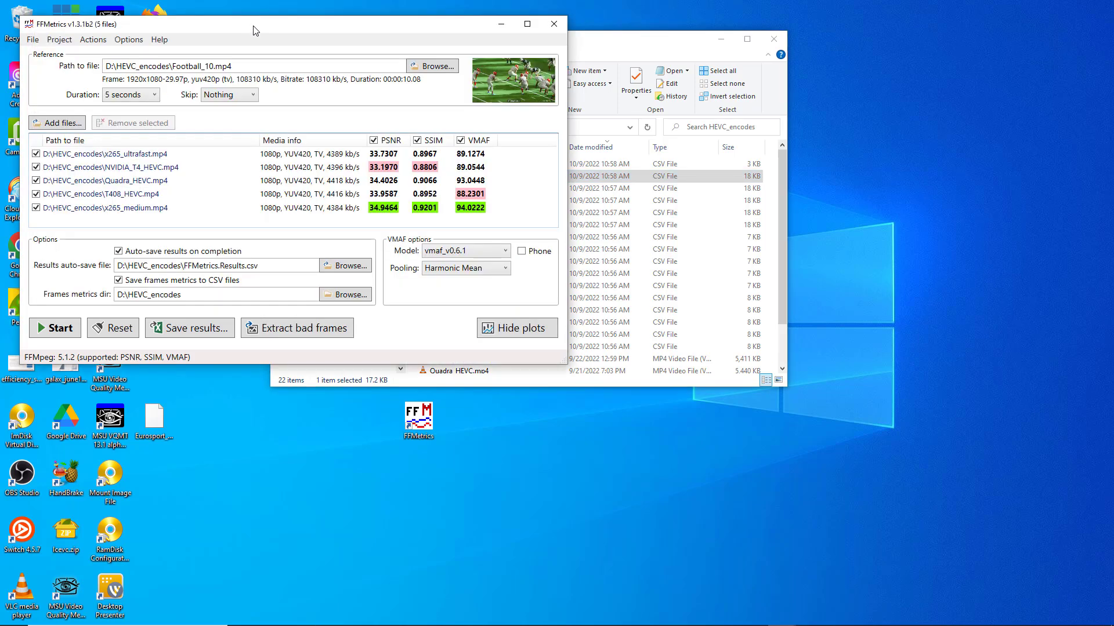
pyautogui.click(33, 40)
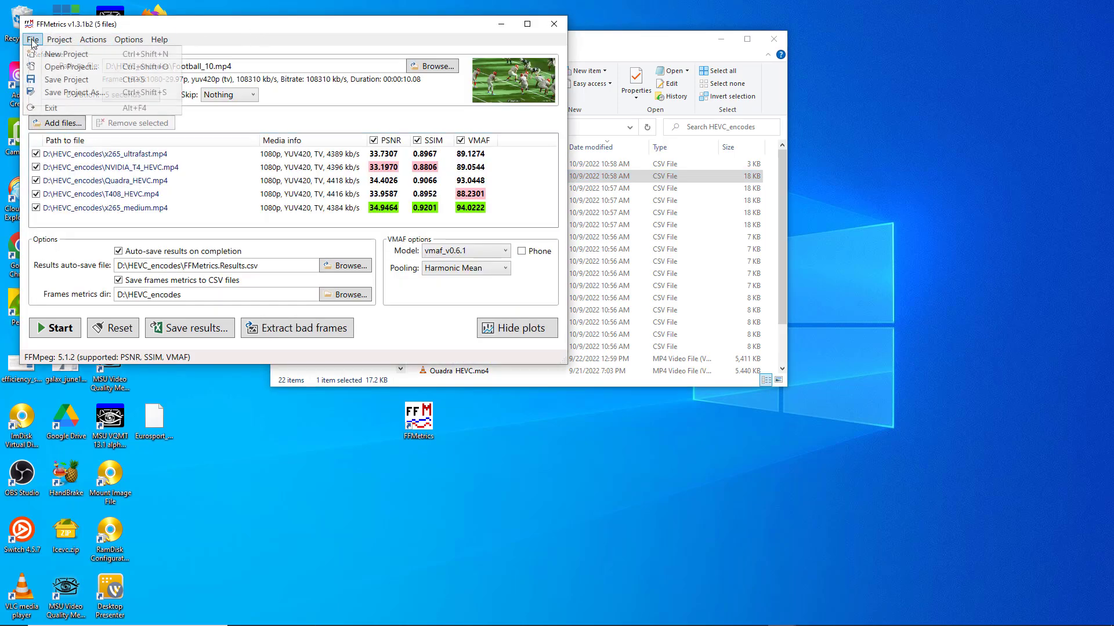
pyautogui.click(85, 95)
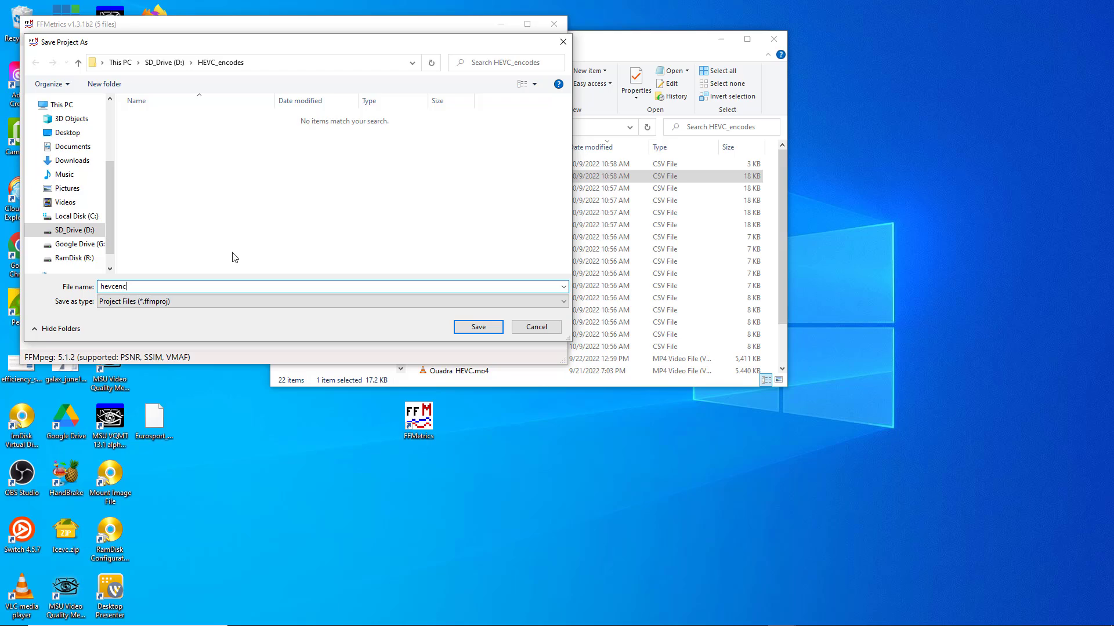
pyautogui.write('hevcencdes')
pyautogui.press('Return')
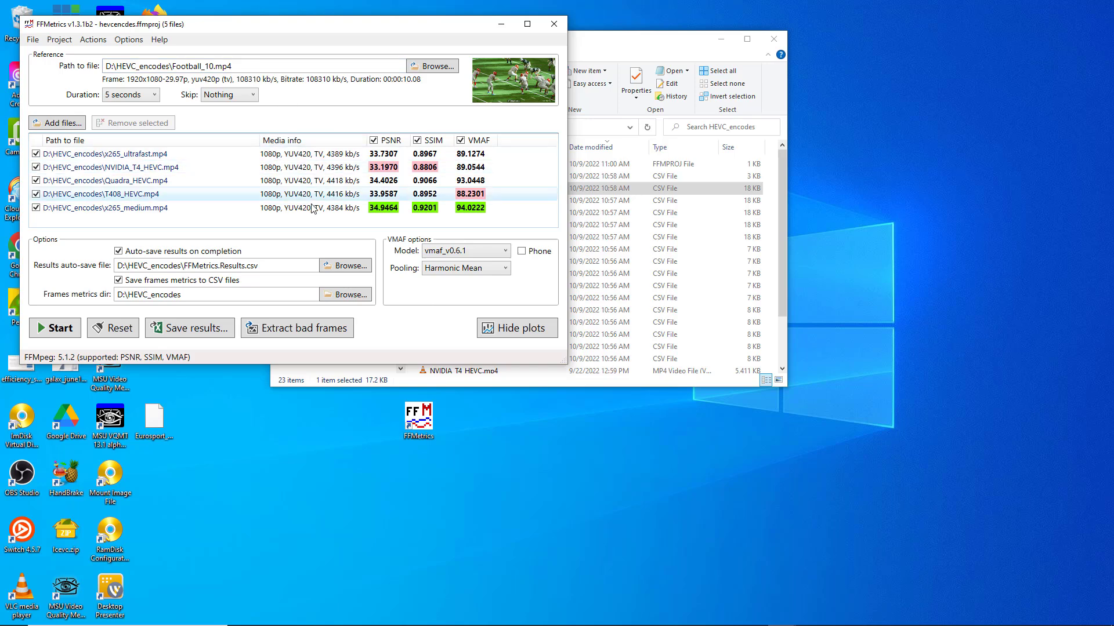
pyautogui.moveTo(318, 207)
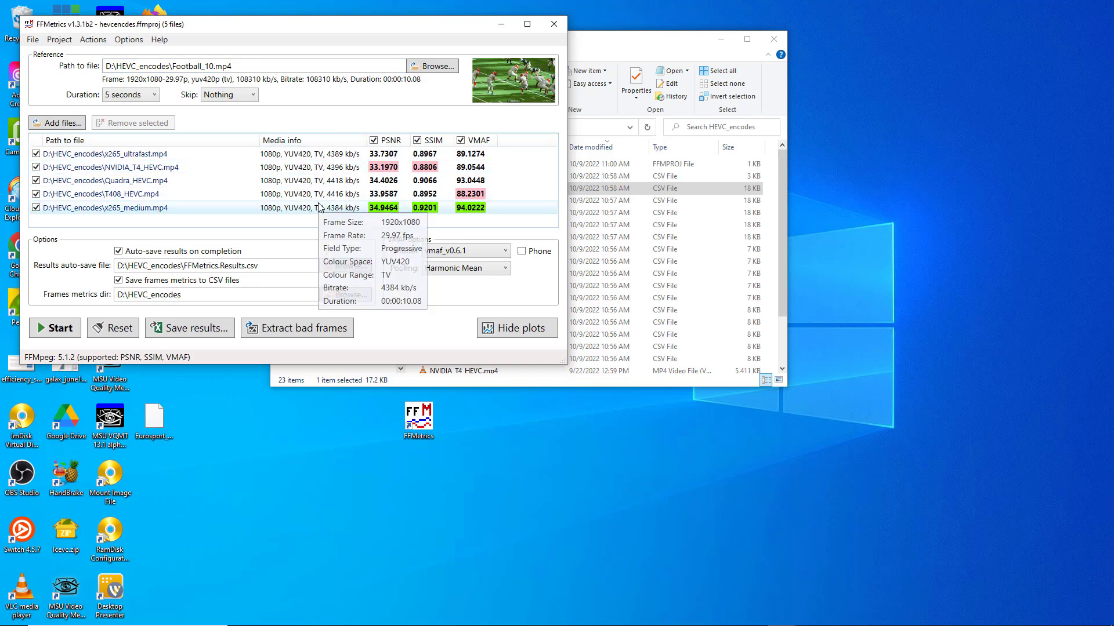